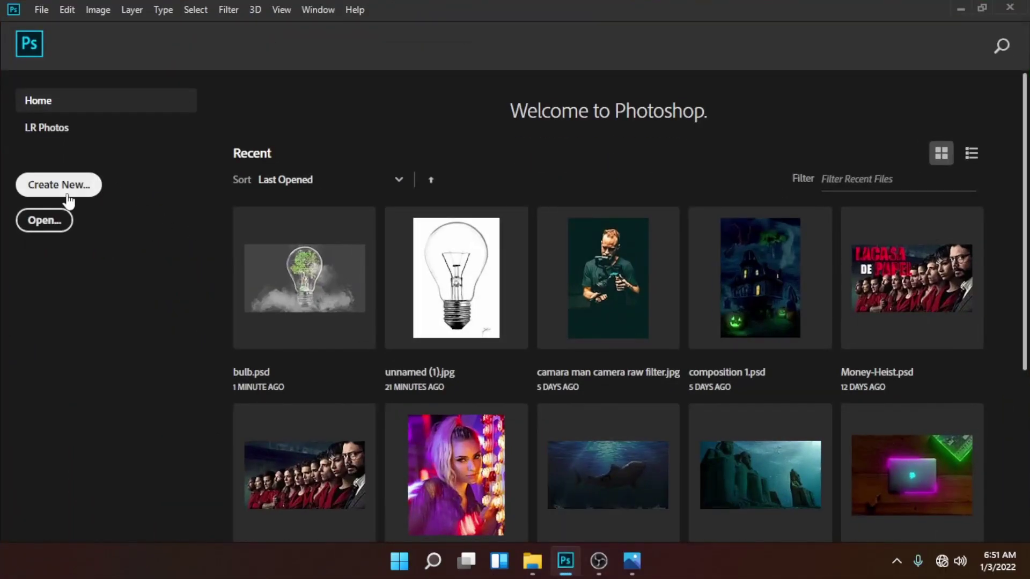
Create a blank white 1920 × 1080 pixel document at 300 pixels per inch.
{"action": "left_click", "coordinate": [72, 200]}
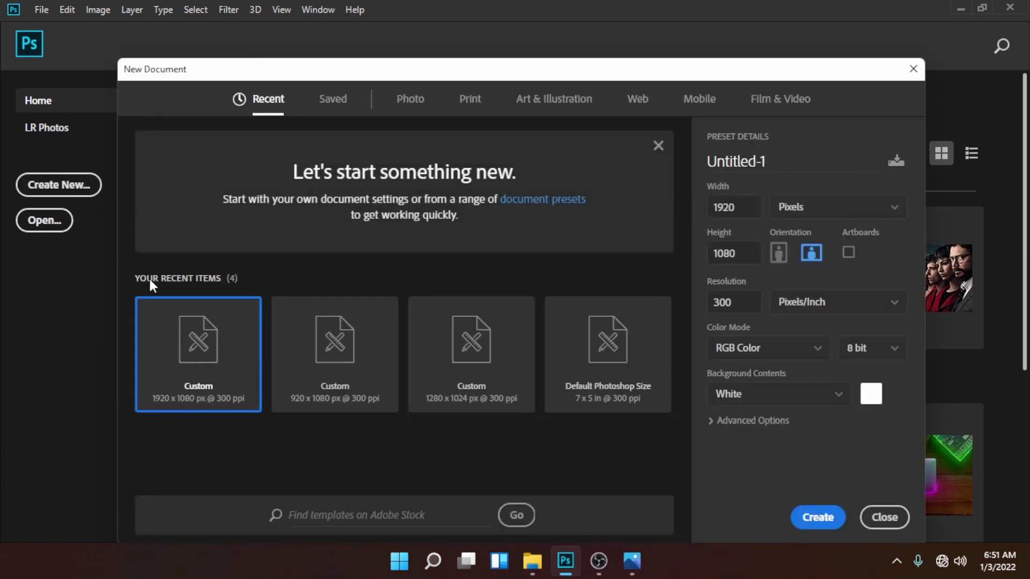
{"action": "left_click", "coordinate": [734, 214]}
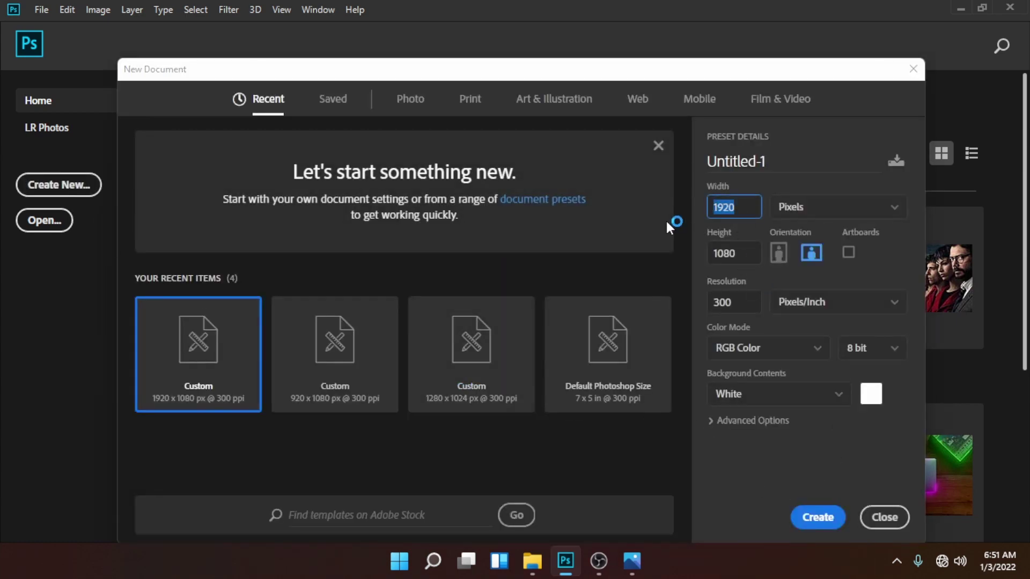
{"action": "left_click", "coordinate": [739, 259]}
{"action": "left_click", "coordinate": [737, 299]}
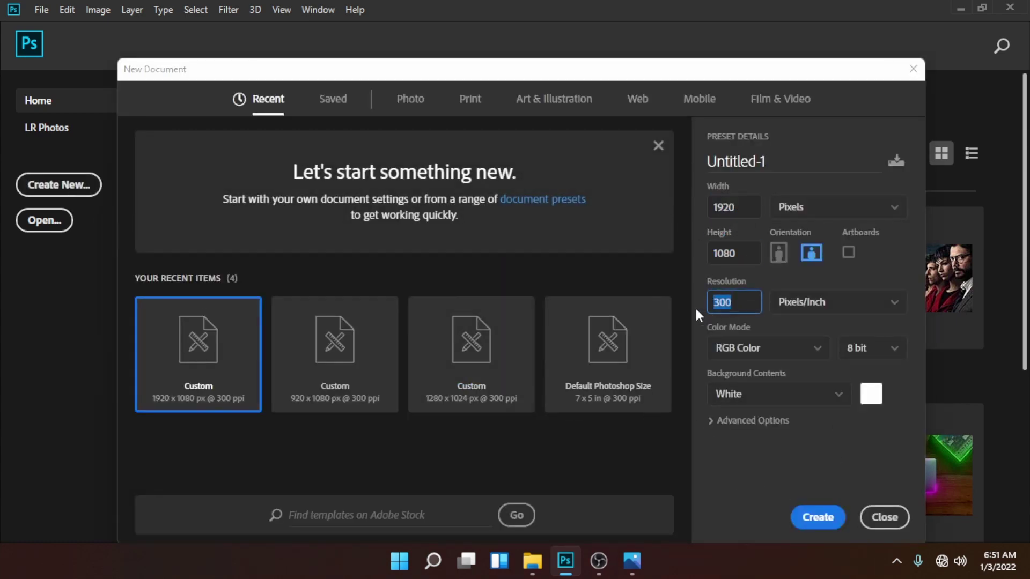
{"action": "left_click", "coordinate": [840, 204]}
{"action": "left_click", "coordinate": [833, 231]}
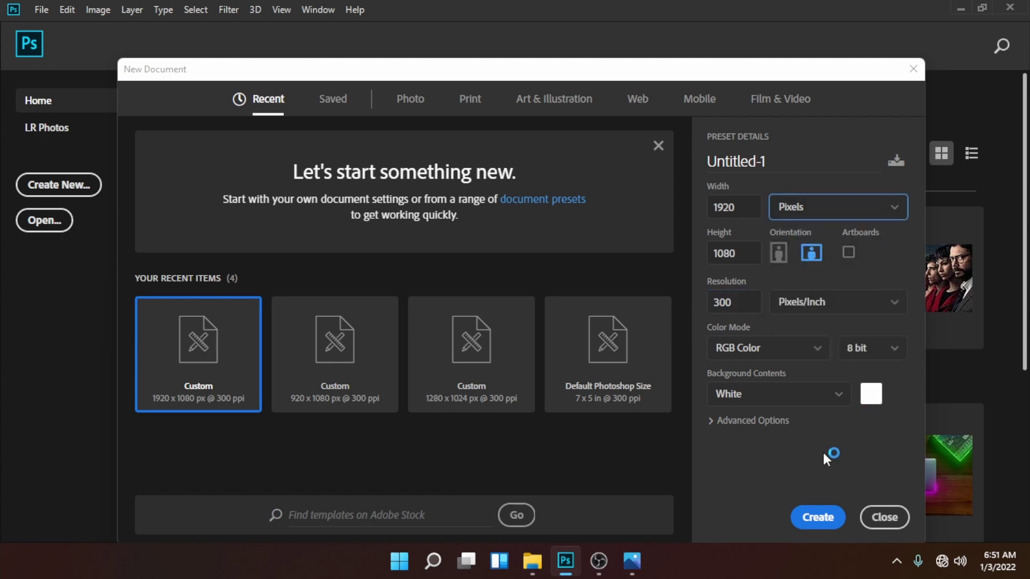
{"action": "left_click", "coordinate": [809, 516]}
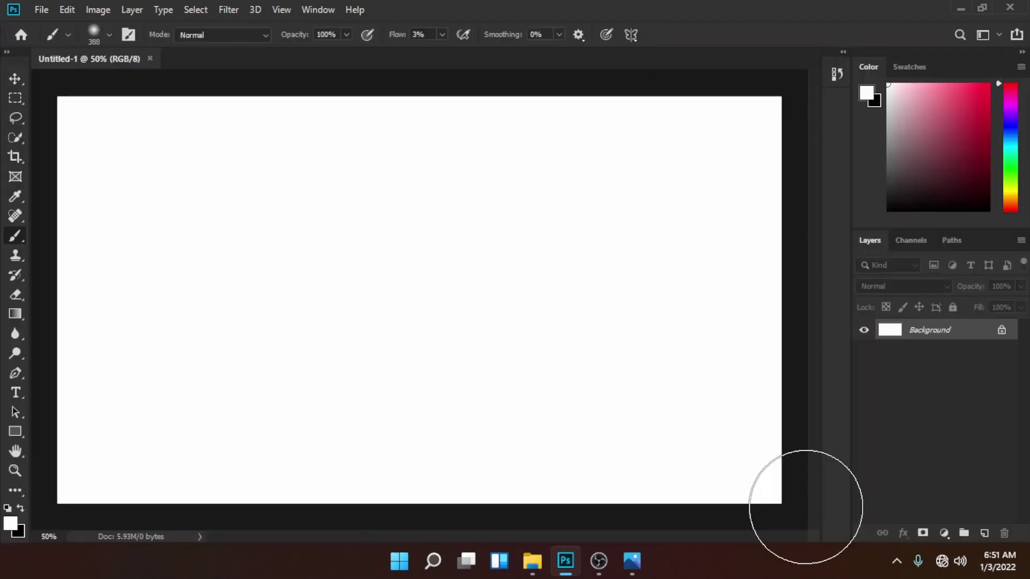
{"action": "left_click", "coordinate": [16, 79]}
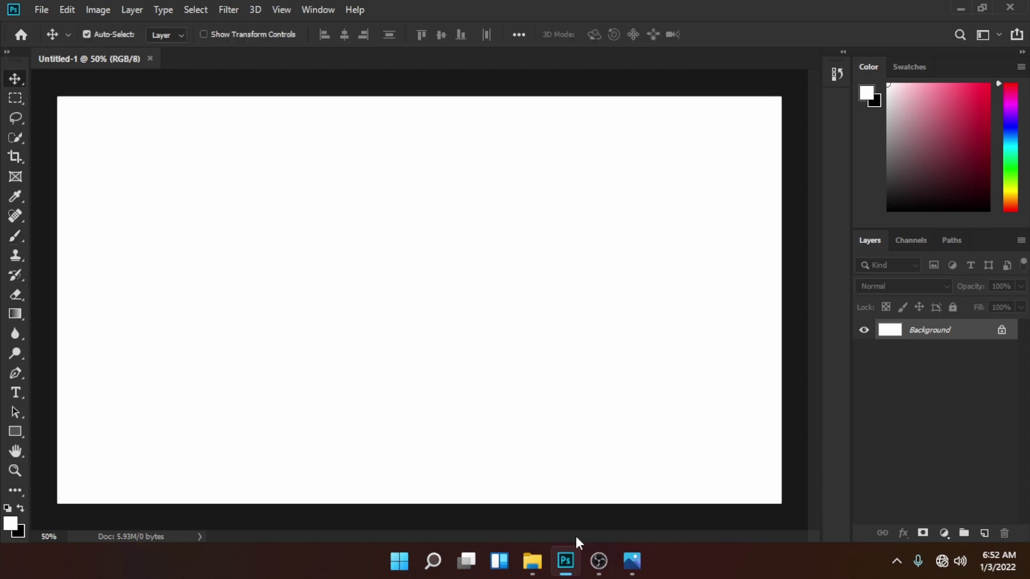
Place the unnamed (1) light bulb image from the tree folder onto the canvas.
{"action": "left_click", "coordinate": [546, 562]}
{"action": "left_click_drag", "start_coordinate": [585, 376], "coordinate": [204, 316]}
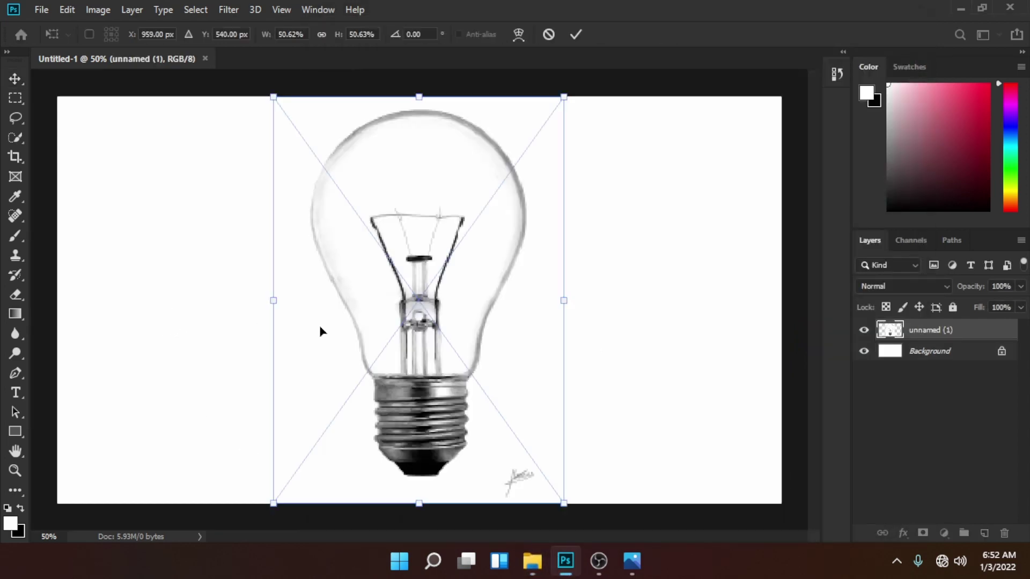
{"action": "key", "text": "Return"}
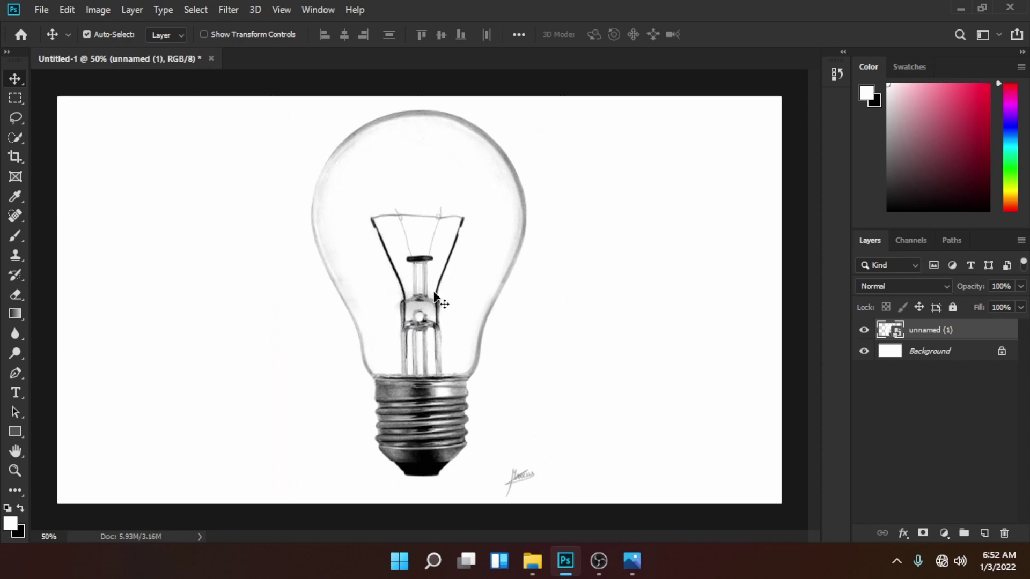
Duplicate the bulb layer as unnamed (1) copy.
{"action": "key", "text": "ctrl+j"}
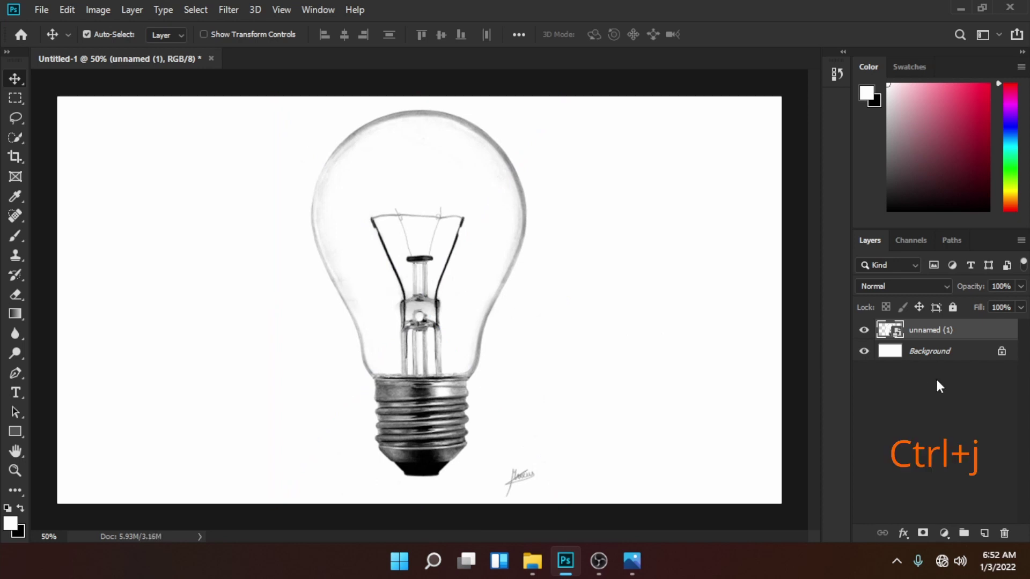
{"action": "key", "text": "ctrl+j"}
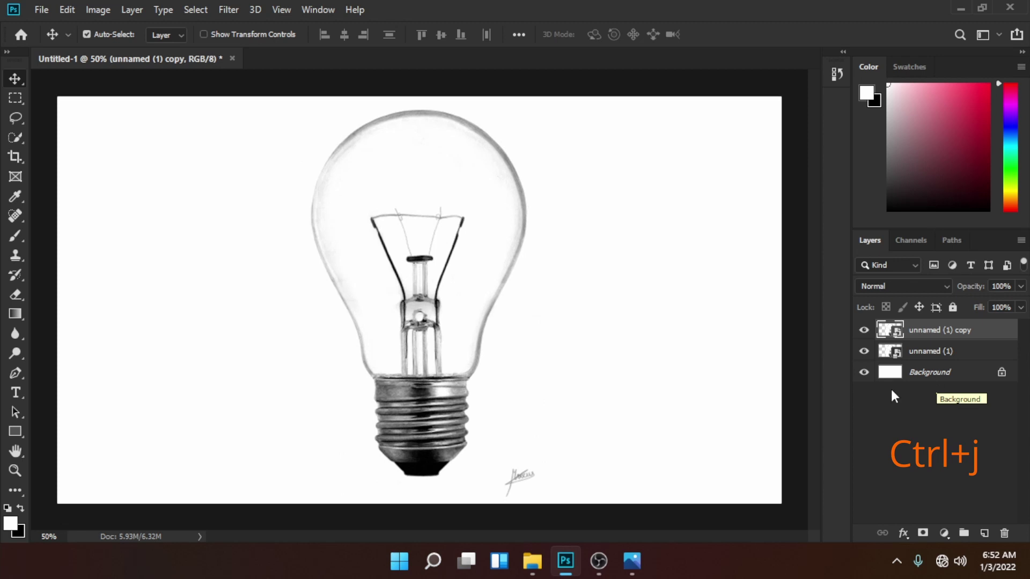
{"action": "scroll", "coordinate": [504, 271], "scroll_direction": "up", "scroll_amount": 2}
{"action": "scroll", "coordinate": [376, 207], "scroll_direction": "up", "scroll_amount": 1}
{"action": "scroll", "coordinate": [327, 195], "scroll_direction": "up", "scroll_amount": 1}
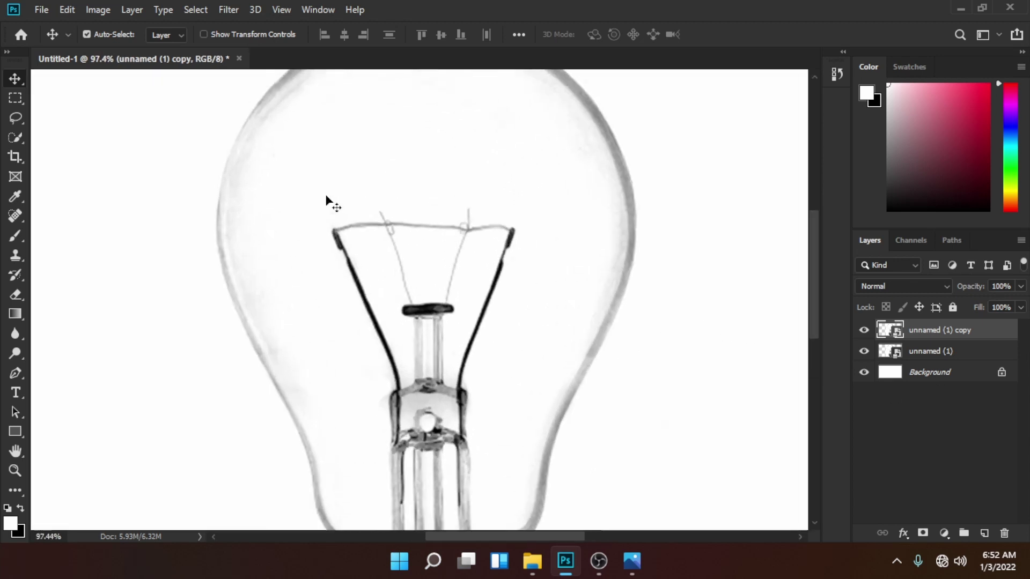
{"action": "scroll", "coordinate": [324, 199], "scroll_direction": "up", "scroll_amount": 1}
Start the Pen path at the bulb's top rim and trace down its right side.
{"action": "key", "text": "p"}
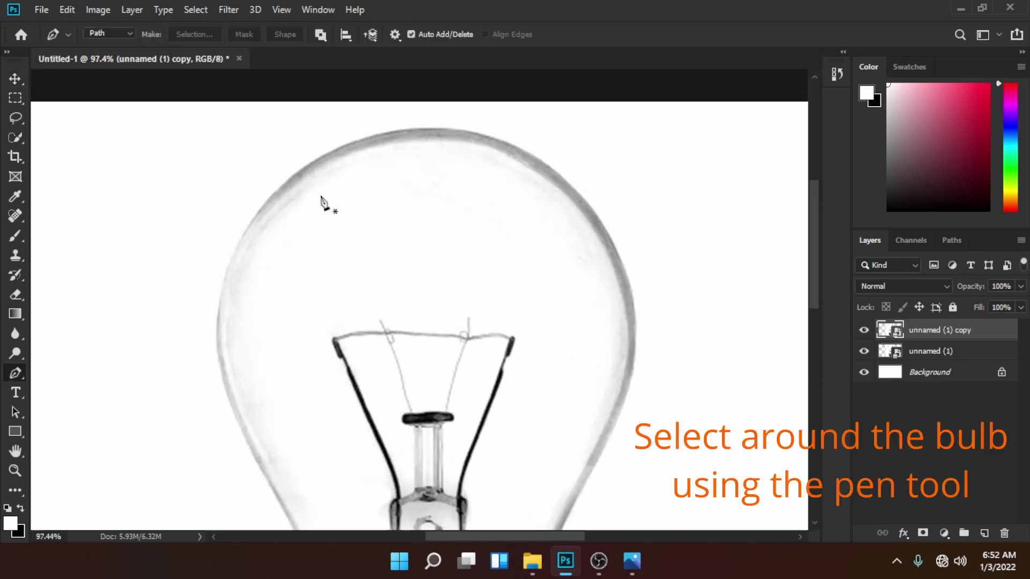
{"action": "scroll", "coordinate": [322, 202], "scroll_direction": "up", "scroll_amount": 3}
{"action": "left_click", "coordinate": [304, 141]}
{"action": "left_click_drag", "start_coordinate": [494, 81], "coordinate": [596, 83]}
{"action": "left_click", "coordinate": [773, 167]}
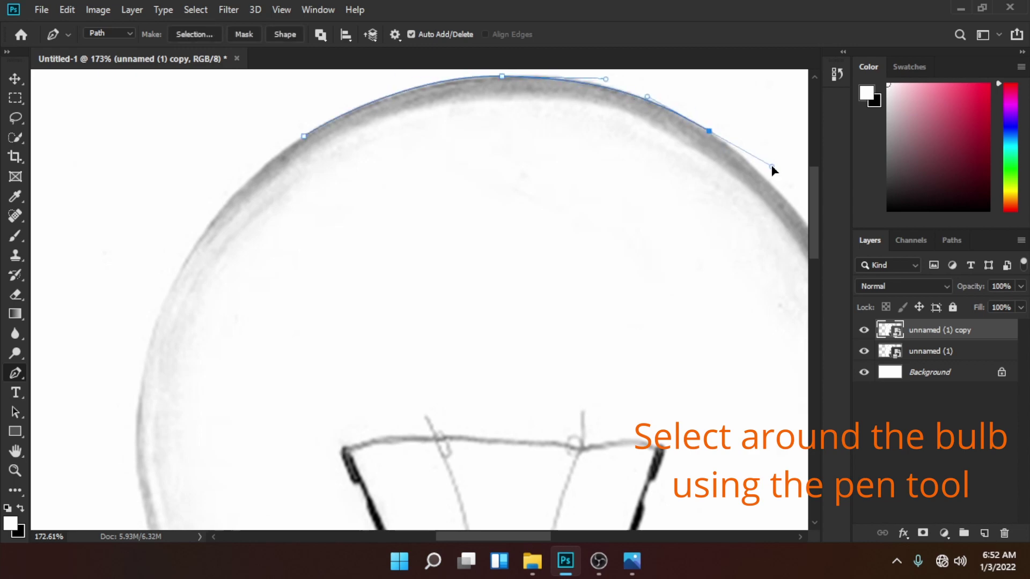
{"action": "scroll", "coordinate": [740, 242], "scroll_direction": "right", "scroll_amount": 3}
{"action": "scroll", "coordinate": [697, 324], "scroll_direction": "down", "scroll_amount": 3}
{"action": "left_click_drag", "start_coordinate": [665, 359], "coordinate": [657, 368]}
{"action": "scroll", "coordinate": [657, 368], "scroll_direction": "down", "scroll_amount": 3}
{"action": "left_click", "coordinate": [571, 363]}
{"action": "scroll", "coordinate": [574, 392], "scroll_direction": "down", "scroll_amount": 2}
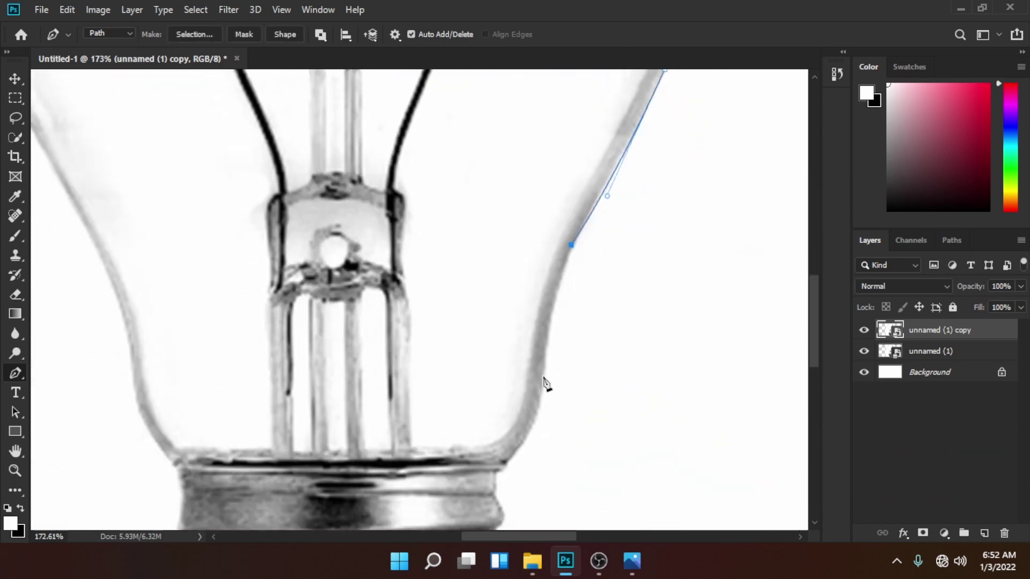
{"action": "left_click_drag", "start_coordinate": [543, 377], "coordinate": [538, 471]}
{"action": "left_click_drag", "start_coordinate": [471, 471], "coordinate": [471, 496]}
{"action": "scroll", "coordinate": [515, 325], "scroll_direction": "down", "scroll_amount": 2}
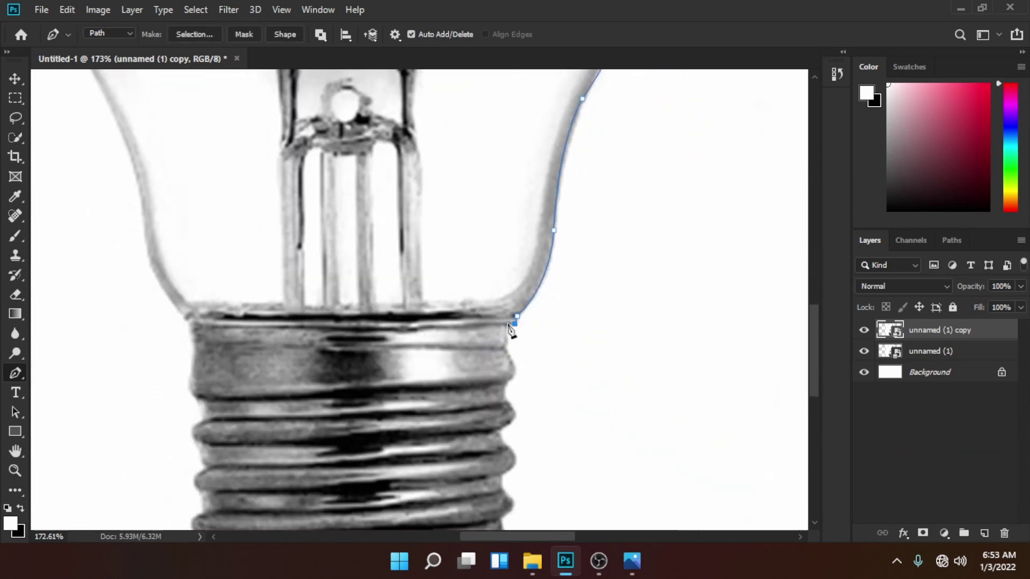
{"action": "scroll", "coordinate": [504, 437], "scroll_direction": "up", "scroll_amount": 3}
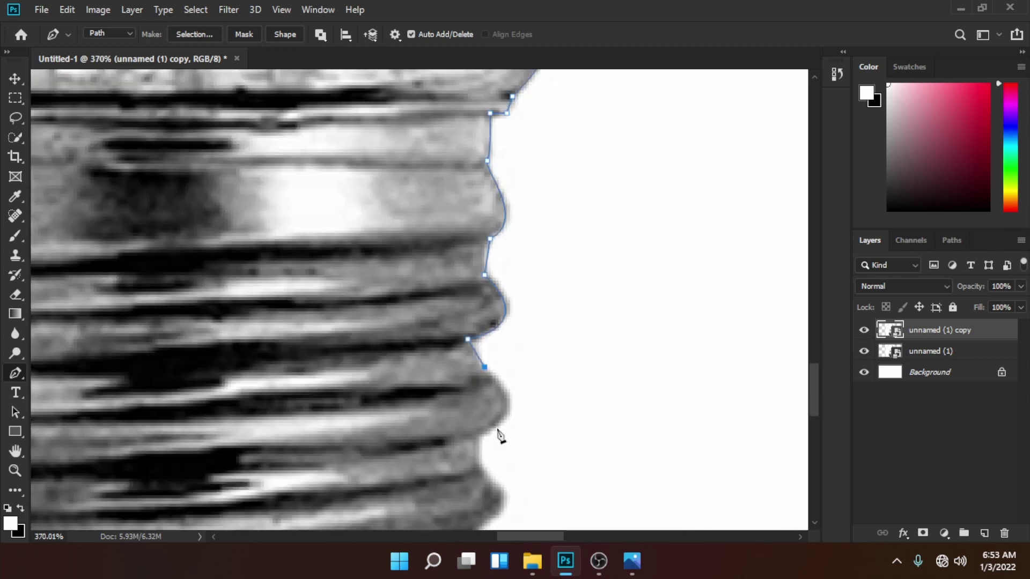
{"action": "scroll", "coordinate": [494, 419], "scroll_direction": "up", "scroll_amount": 2}
{"action": "scroll", "coordinate": [483, 445], "scroll_direction": "down", "scroll_amount": 2}
Trace the screw base's right edge, bottom corner and bottom edge with anchors.
{"action": "left_click", "coordinate": [439, 330]}
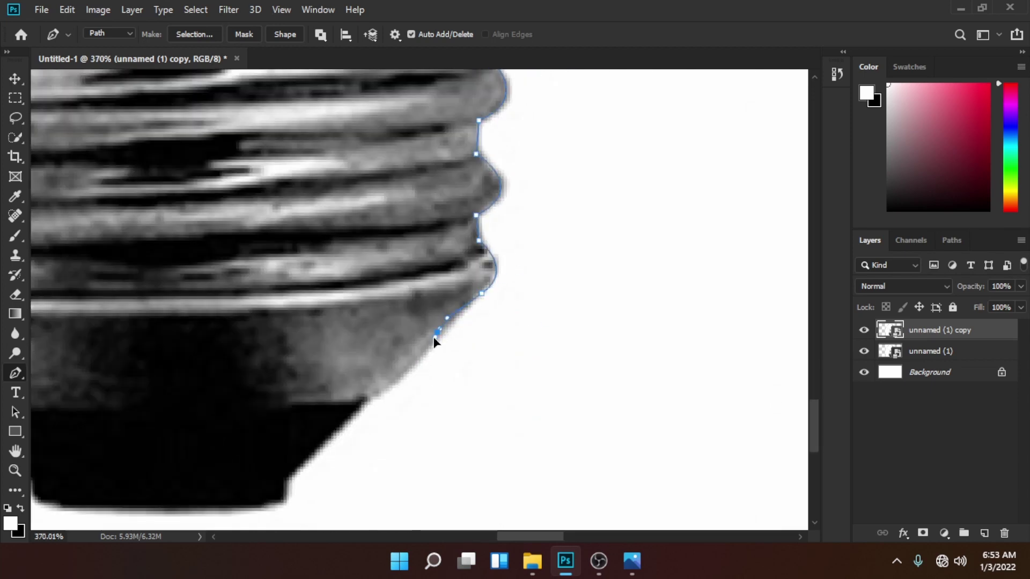
{"action": "left_click", "coordinate": [368, 399]}
{"action": "scroll", "coordinate": [289, 482], "scroll_direction": "down", "scroll_amount": 1}
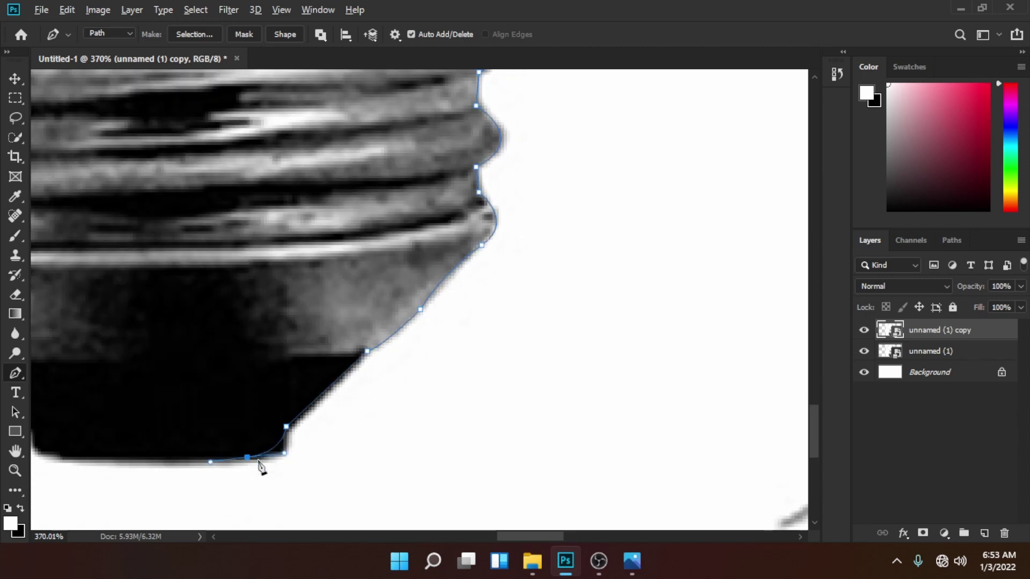
{"action": "scroll", "coordinate": [260, 467], "scroll_direction": "left", "scroll_amount": 4}
{"action": "left_click", "coordinate": [558, 434]}
{"action": "left_click", "coordinate": [334, 467]}
{"action": "left_click", "coordinate": [307, 439]}
{"action": "left_click", "coordinate": [229, 363]}
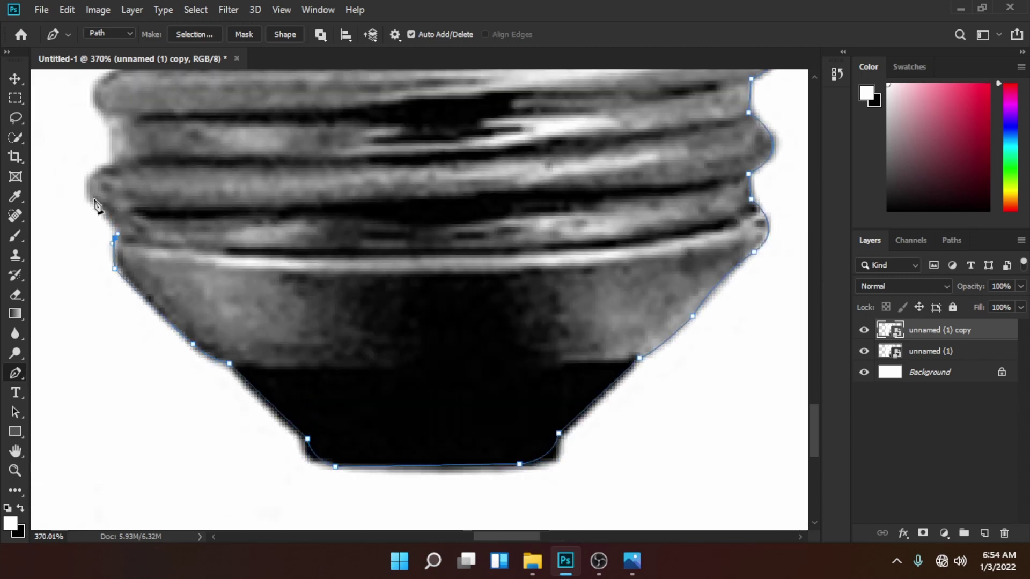
Carry the path up the base's left edge and thread to complete the outline.
{"action": "scroll", "coordinate": [153, 154], "scroll_direction": "up", "scroll_amount": 2}
{"action": "left_click", "coordinate": [125, 277]}
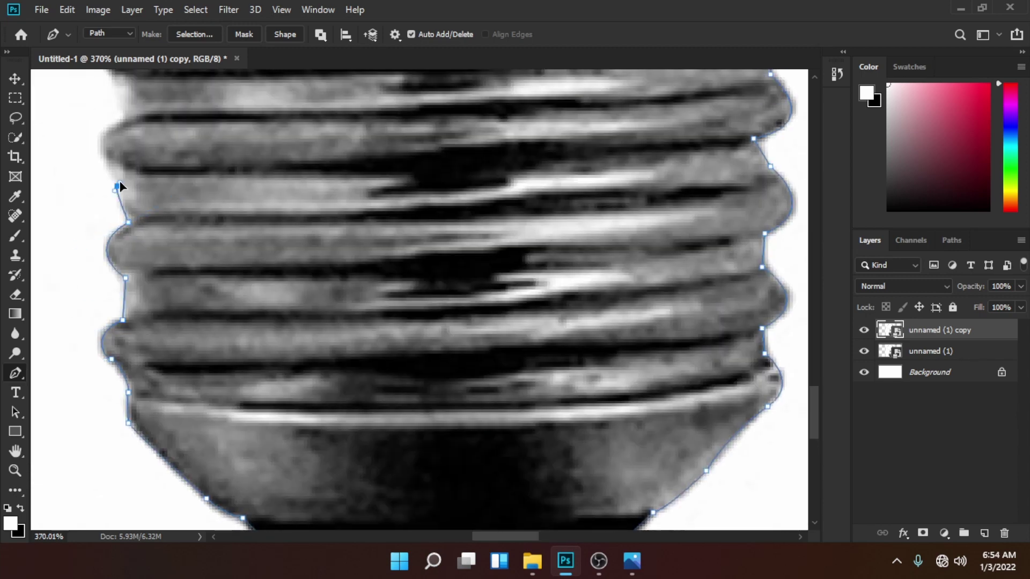
{"action": "left_click_drag", "start_coordinate": [176, 123], "coordinate": [164, 111]}
{"action": "scroll", "coordinate": [130, 321], "scroll_direction": "up", "scroll_amount": 3}
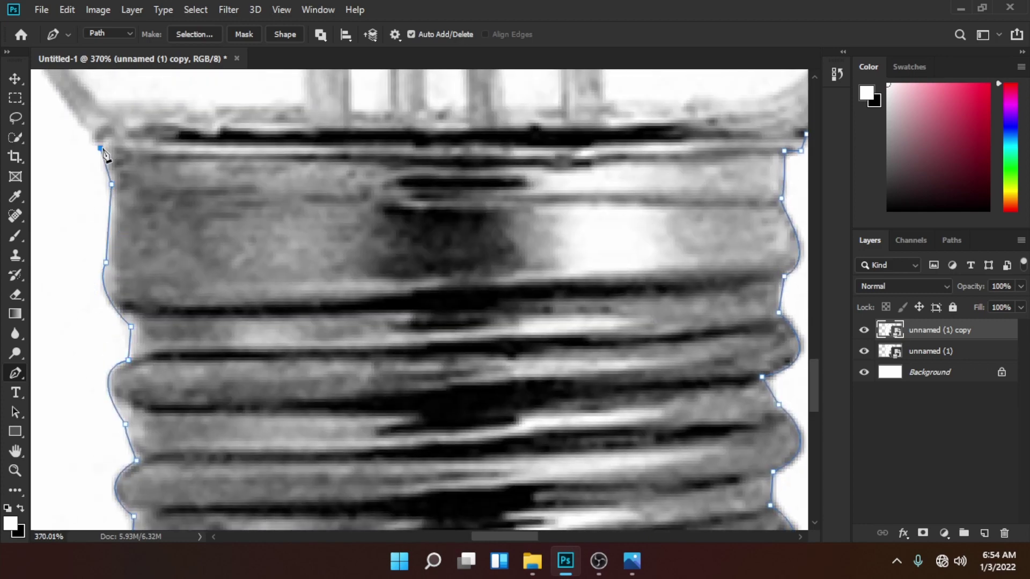
{"action": "scroll", "coordinate": [105, 154], "scroll_direction": "up", "scroll_amount": 4}
{"action": "scroll", "coordinate": [177, 151], "scroll_direction": "up", "scroll_amount": 3}
{"action": "scroll", "coordinate": [145, 189], "scroll_direction": "down", "scroll_amount": 2}
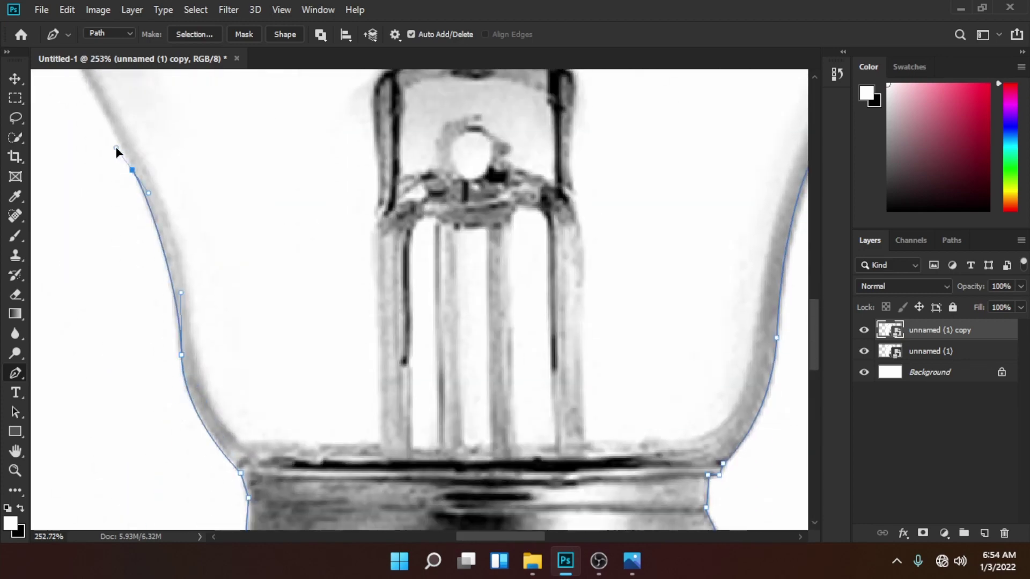
{"action": "scroll", "coordinate": [116, 151], "scroll_direction": "up", "scroll_amount": 3}
{"action": "scroll", "coordinate": [154, 292], "scroll_direction": "up", "scroll_amount": 3}
{"action": "scroll", "coordinate": [154, 292], "scroll_direction": "up", "scroll_amount": 3}
{"action": "left_click_drag", "start_coordinate": [132, 243], "coordinate": [144, 142]}
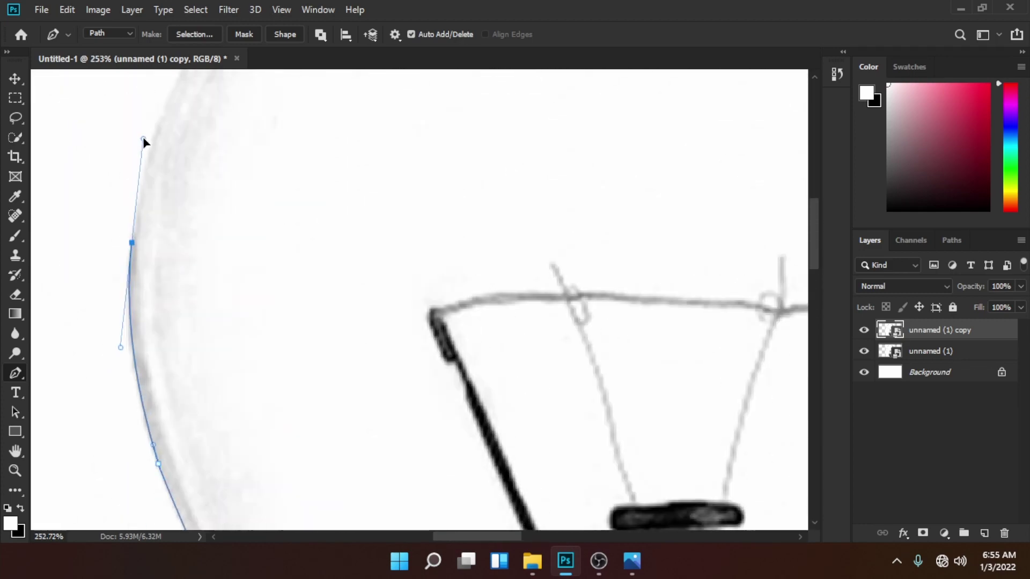
{"action": "scroll", "coordinate": [219, 272], "scroll_direction": "up", "scroll_amount": 2}
{"action": "scroll", "coordinate": [460, 193], "scroll_direction": "down", "scroll_amount": 3}
{"action": "scroll", "coordinate": [459, 323], "scroll_direction": "down", "scroll_amount": 4}
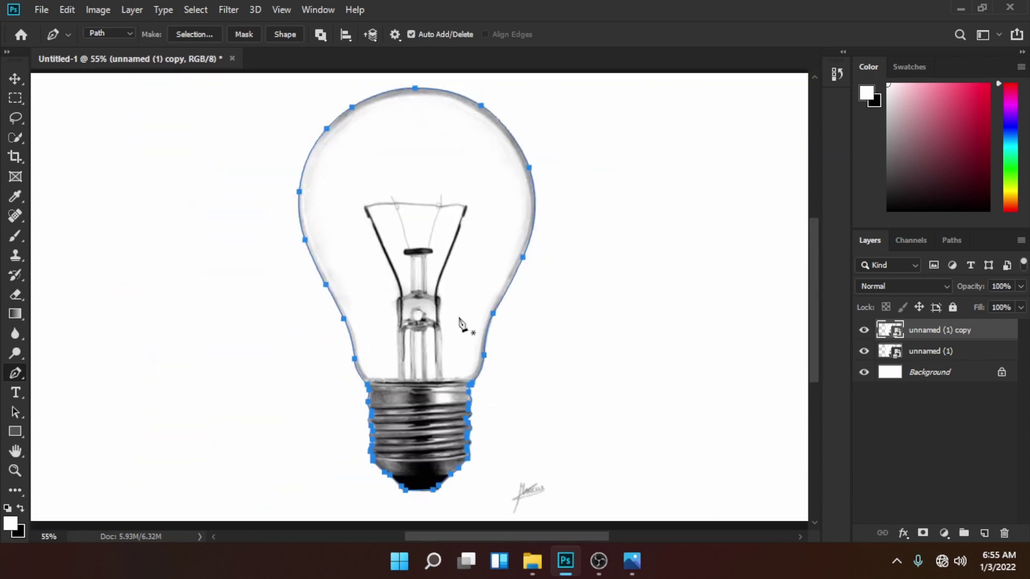
{"action": "scroll", "coordinate": [460, 325], "scroll_direction": "up", "scroll_amount": 3}
{"action": "scroll", "coordinate": [432, 295], "scroll_direction": "down", "scroll_amount": 2}
{"action": "scroll", "coordinate": [435, 350], "scroll_direction": "down", "scroll_amount": 1}
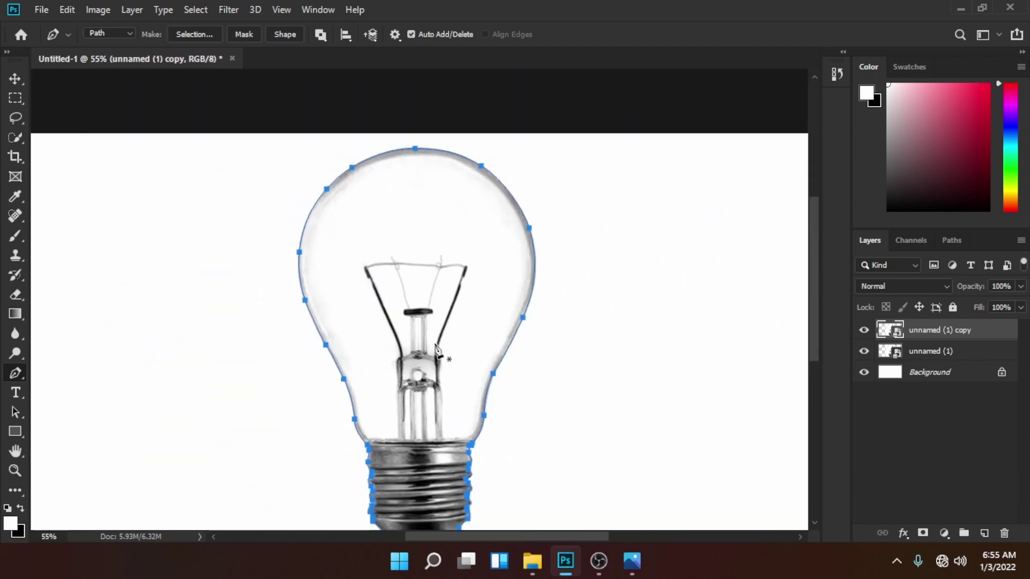
{"action": "scroll", "coordinate": [436, 348], "scroll_direction": "down", "scroll_amount": 2}
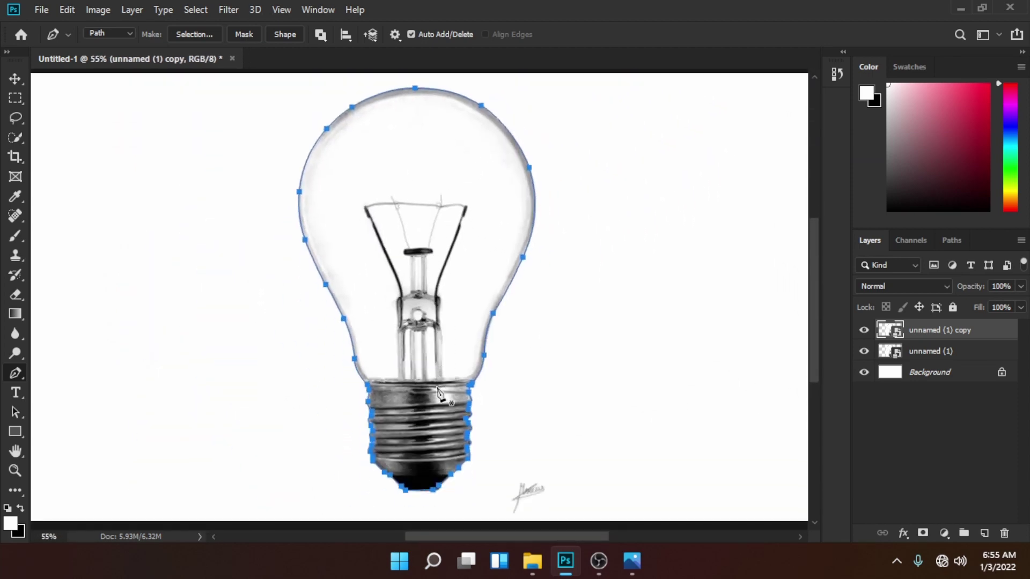
Turn the bulb path into an unfeathered selection and copy it to Layer 1.
{"action": "right_click", "coordinate": [453, 304]}
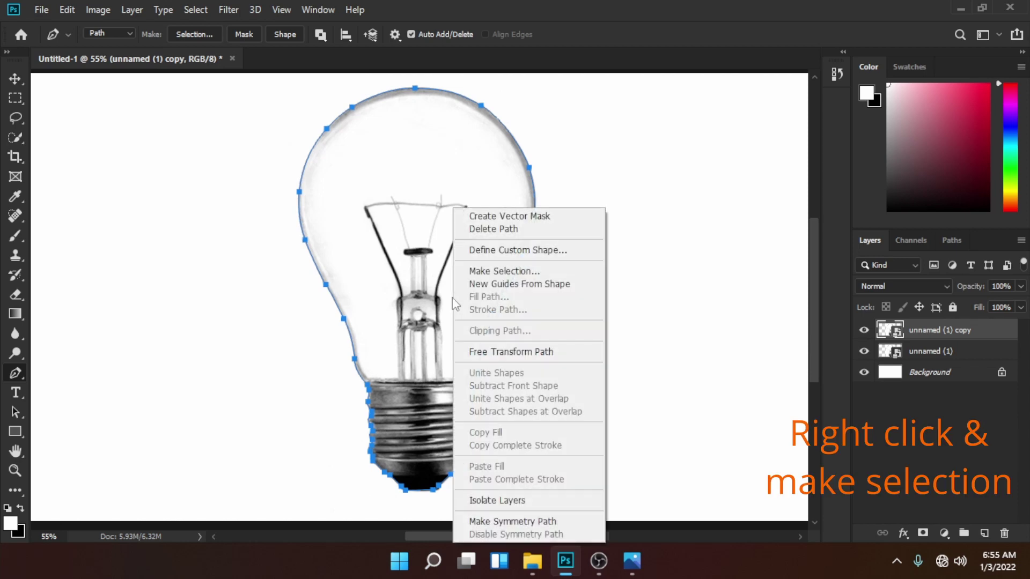
{"action": "left_click", "coordinate": [517, 271]}
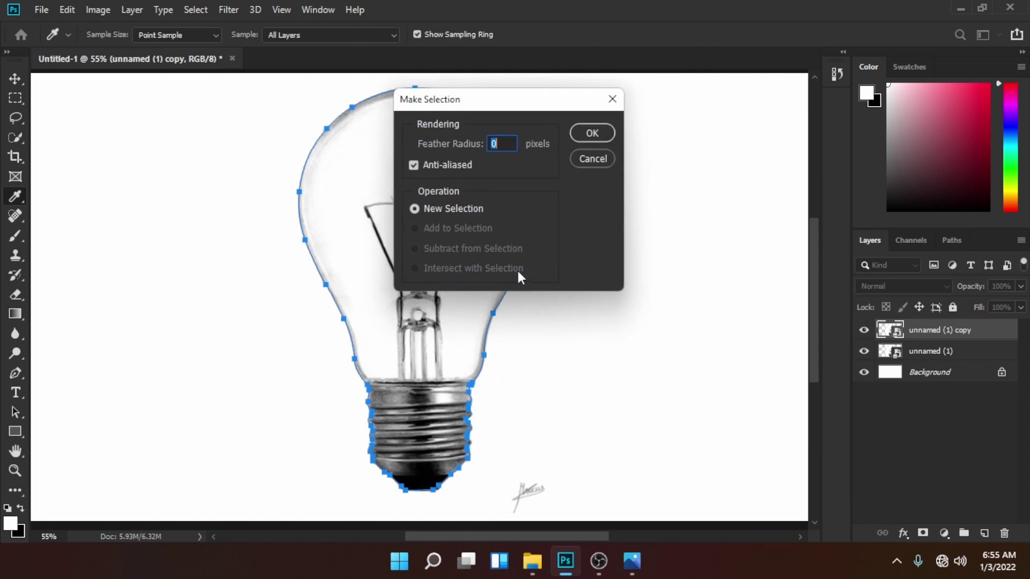
{"action": "left_click", "coordinate": [592, 134]}
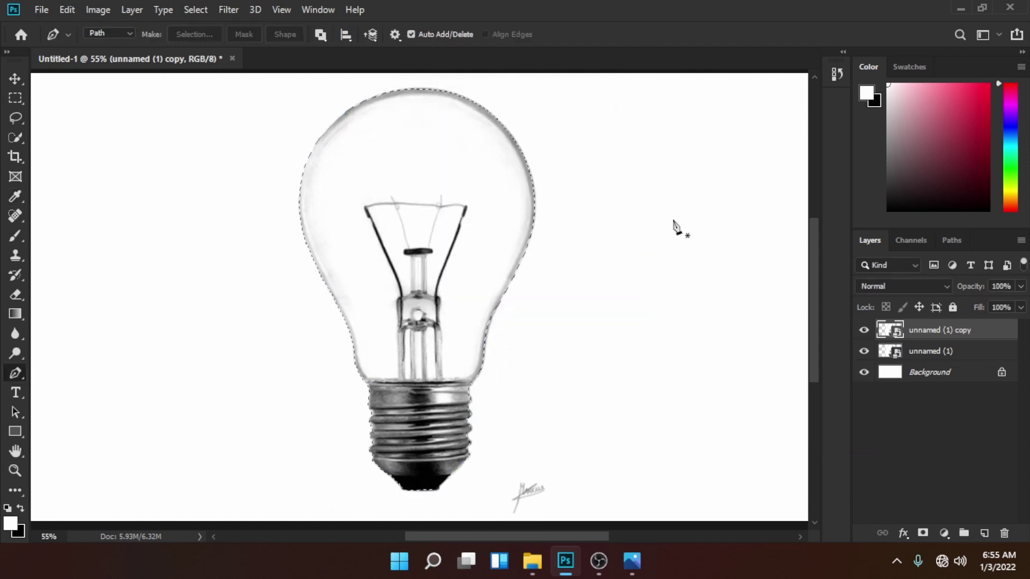
{"action": "key", "text": "ctrl+j"}
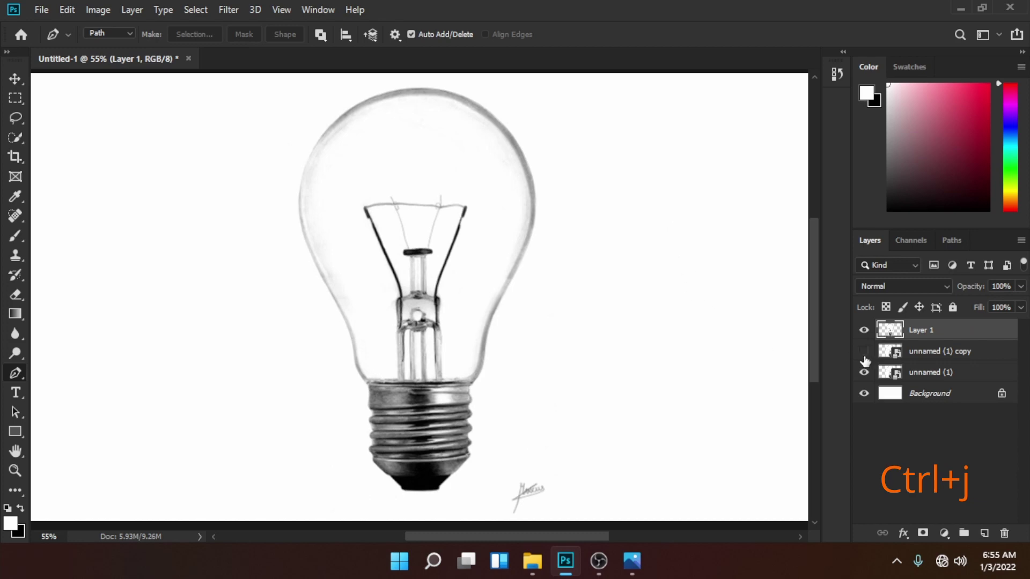
Toggle the original bulb layers' visibility and select the Background layer.
{"action": "left_click", "coordinate": [865, 373]}
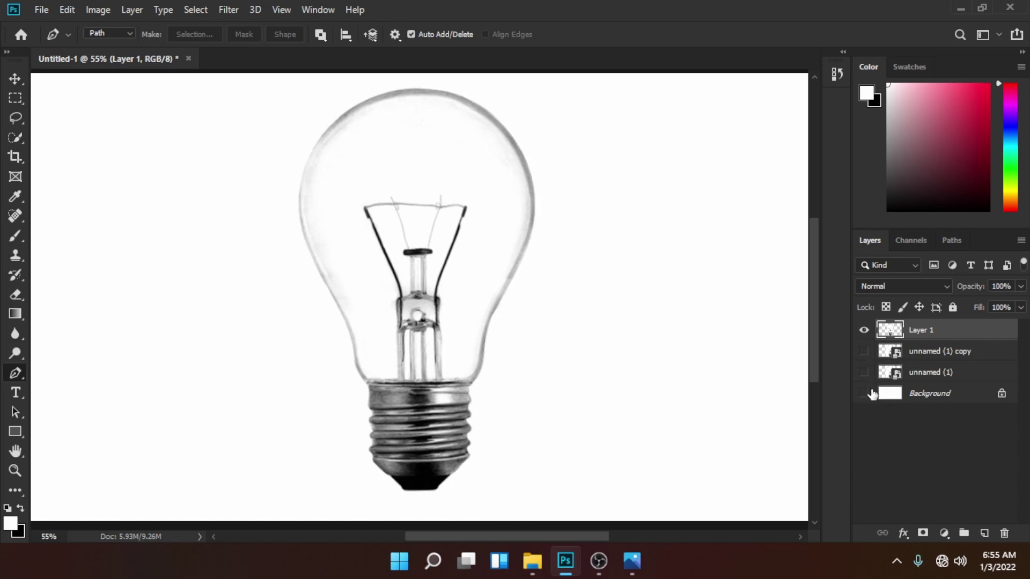
{"action": "left_click", "coordinate": [864, 394]}
{"action": "left_click", "coordinate": [865, 393]}
{"action": "left_click", "coordinate": [864, 372]}
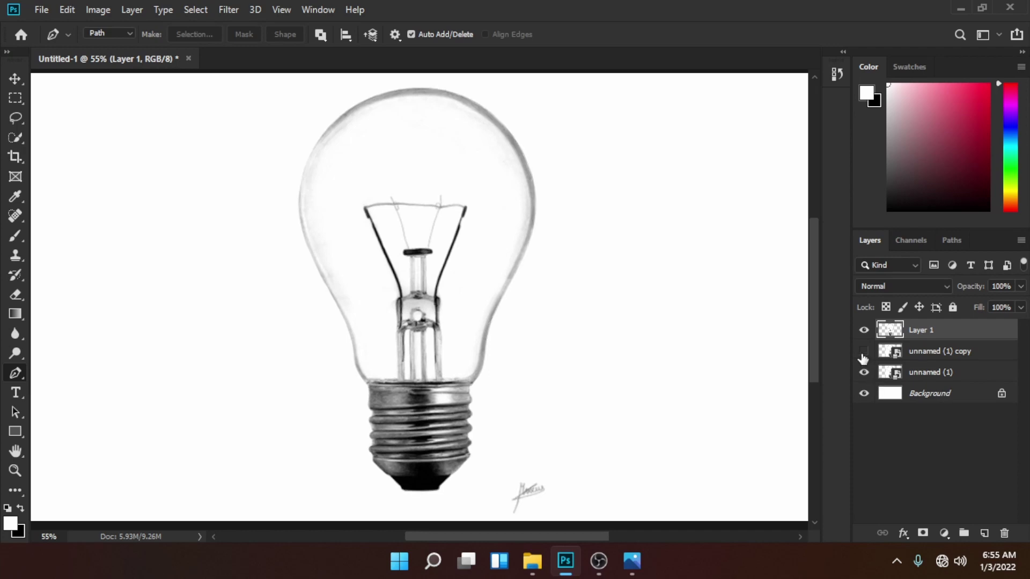
{"action": "left_click", "coordinate": [940, 395]}
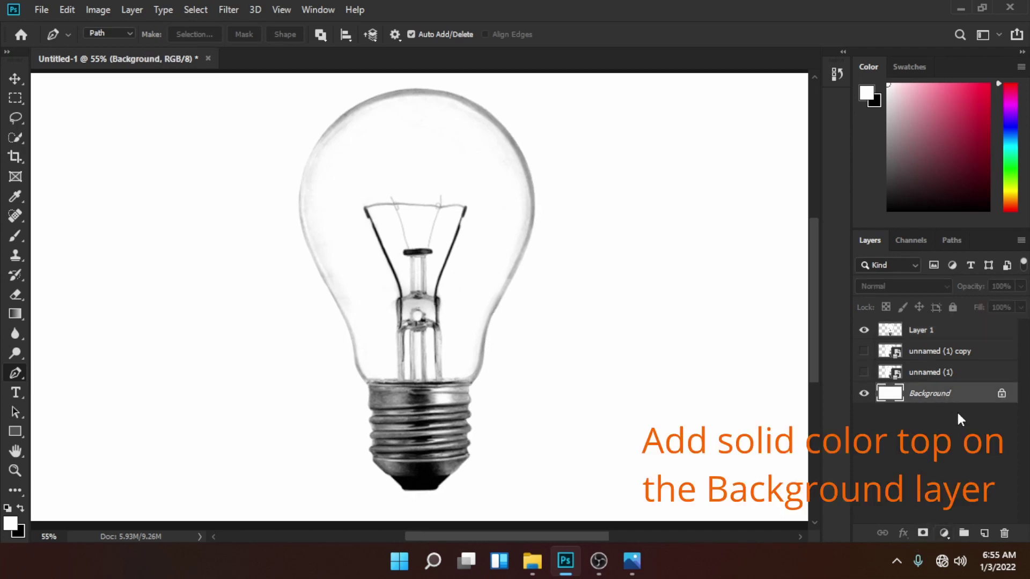
Add a light grey #abaaaa Solid Color fill layer above the background.
{"action": "left_click", "coordinate": [942, 533]}
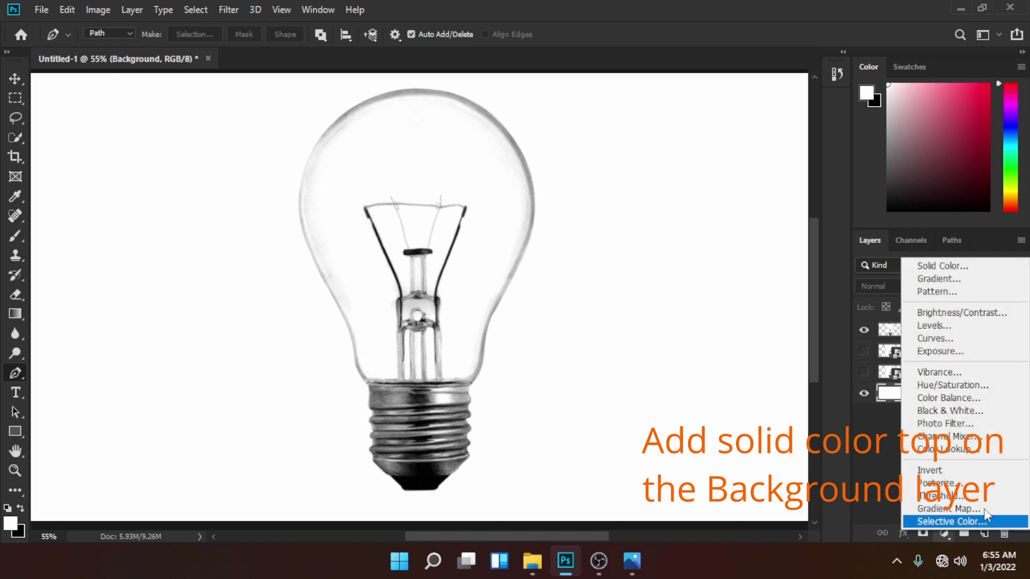
{"action": "left_click", "coordinate": [943, 267]}
{"action": "mouse_move", "coordinate": [314, 266]}
{"action": "left_mouse_down"}
{"action": "mouse_move", "coordinate": [317, 156]}
{"action": "mouse_move", "coordinate": [318, 166]}
{"action": "left_mouse_up"}
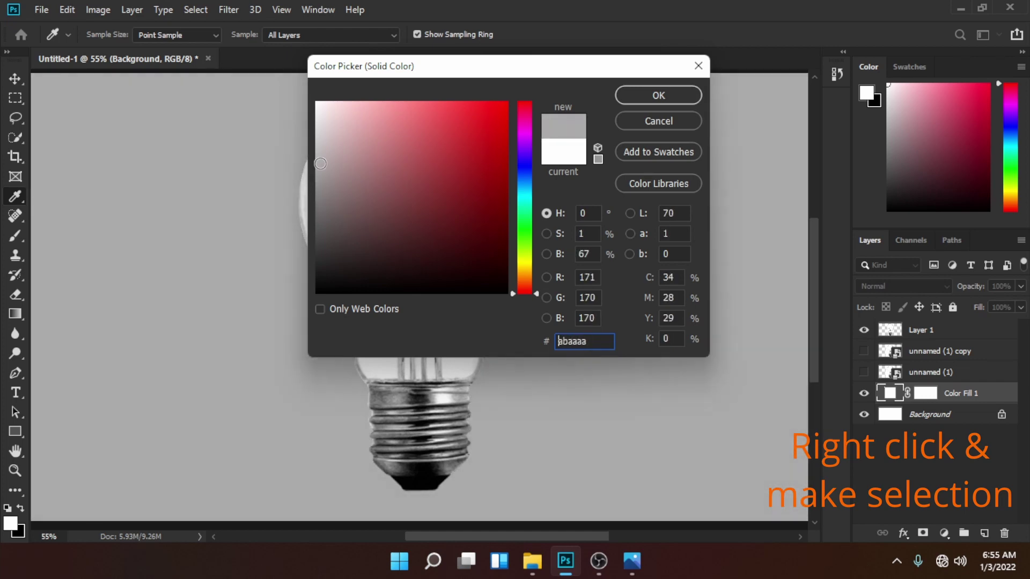
{"action": "left_click", "coordinate": [671, 98]}
Drag the pexels-skitterphoto-9198 tree landscape photo into the document.
{"action": "key", "text": "p"}
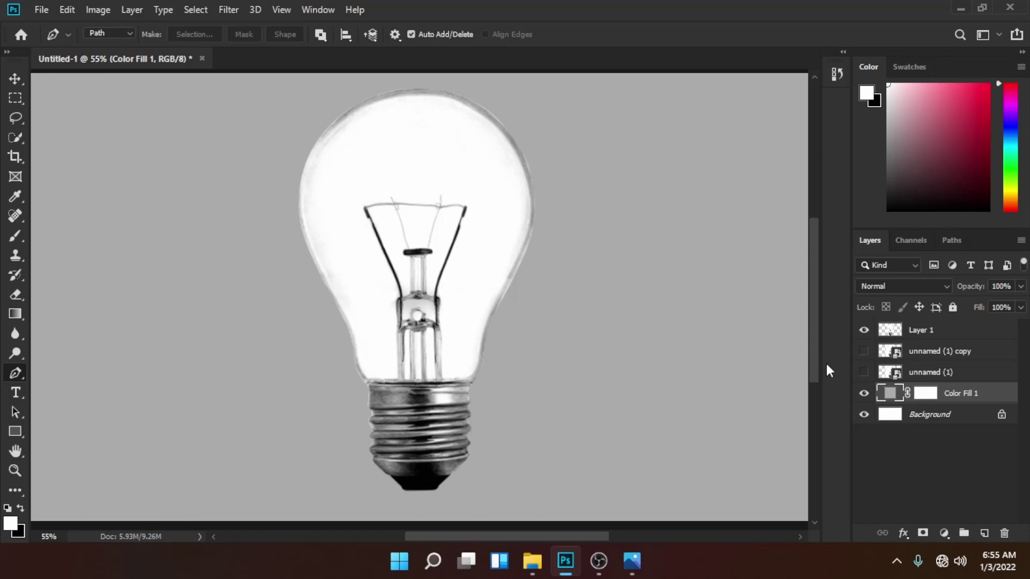
{"action": "left_click", "coordinate": [539, 572]}
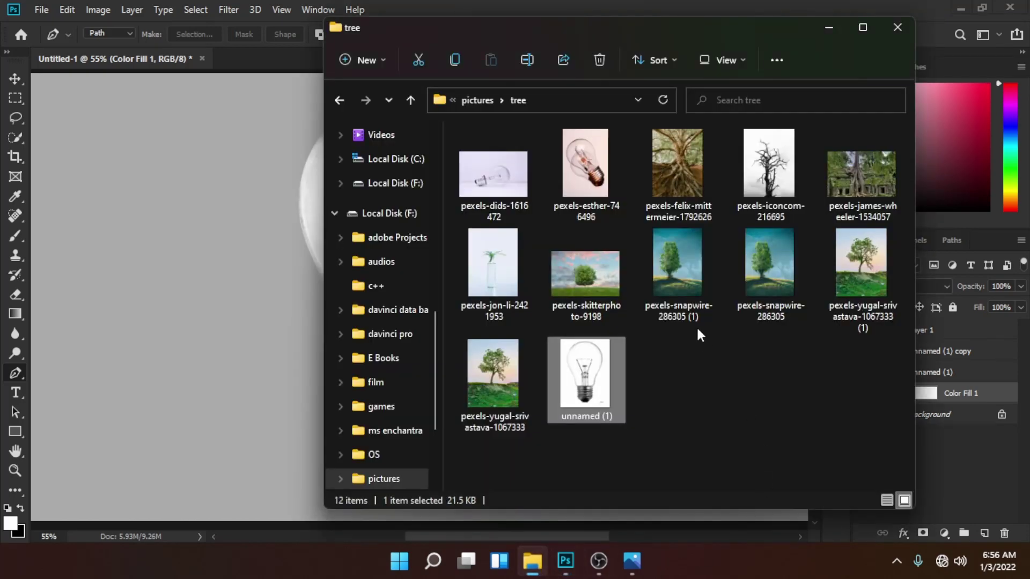
{"action": "left_click_drag", "start_coordinate": [611, 277], "coordinate": [250, 344]}
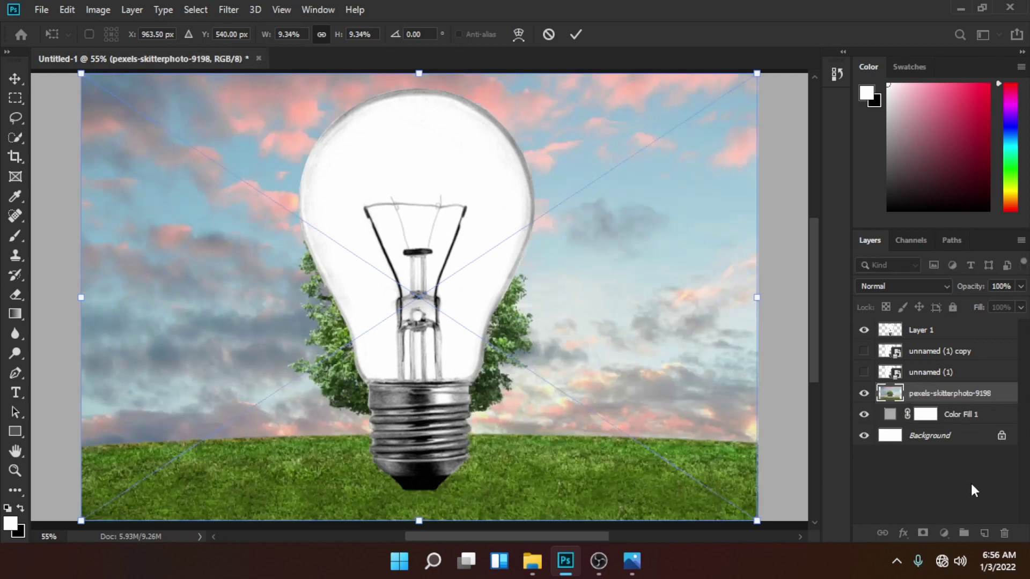
Move the tree photo layer to the top and lower its opacity to 40%.
{"action": "key", "text": "p"}
{"action": "left_click_drag", "start_coordinate": [968, 327], "coordinate": [960, 330]}
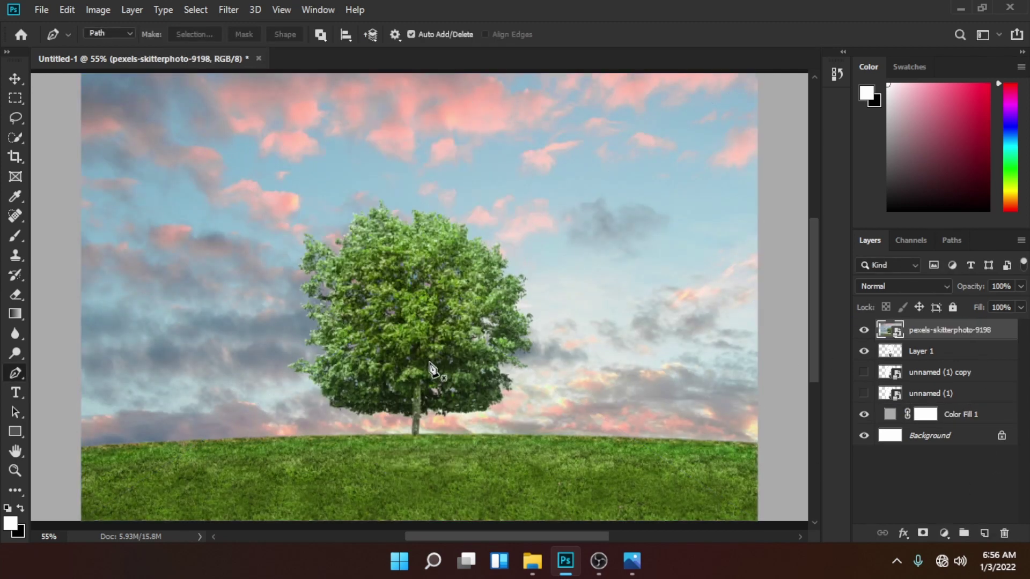
{"action": "key", "text": "v"}
{"action": "left_click_drag", "start_coordinate": [432, 359], "coordinate": [432, 299]}
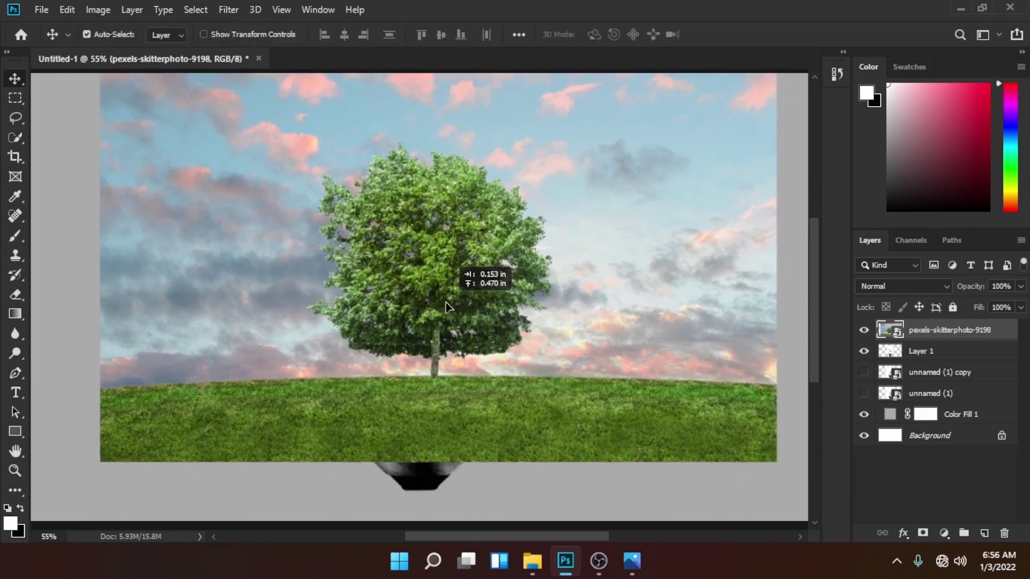
{"action": "left_click", "coordinate": [1021, 286]}
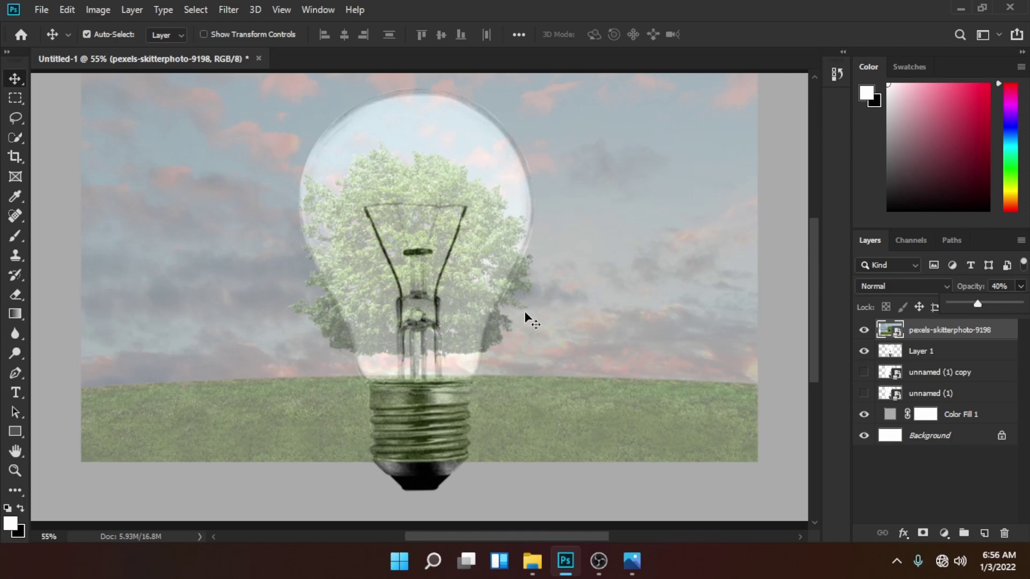
{"action": "left_click_drag", "start_coordinate": [444, 321], "coordinate": [454, 291]}
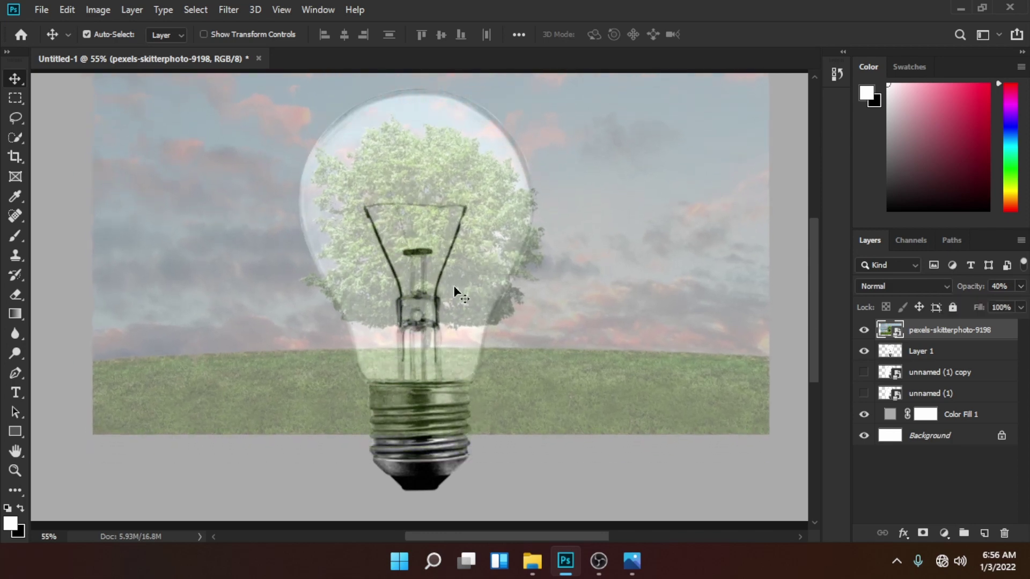
Scale the tree photo to 7.96% over the bulb's glass, then restore 100% opacity.
{"action": "key", "text": "ctrl+t"}
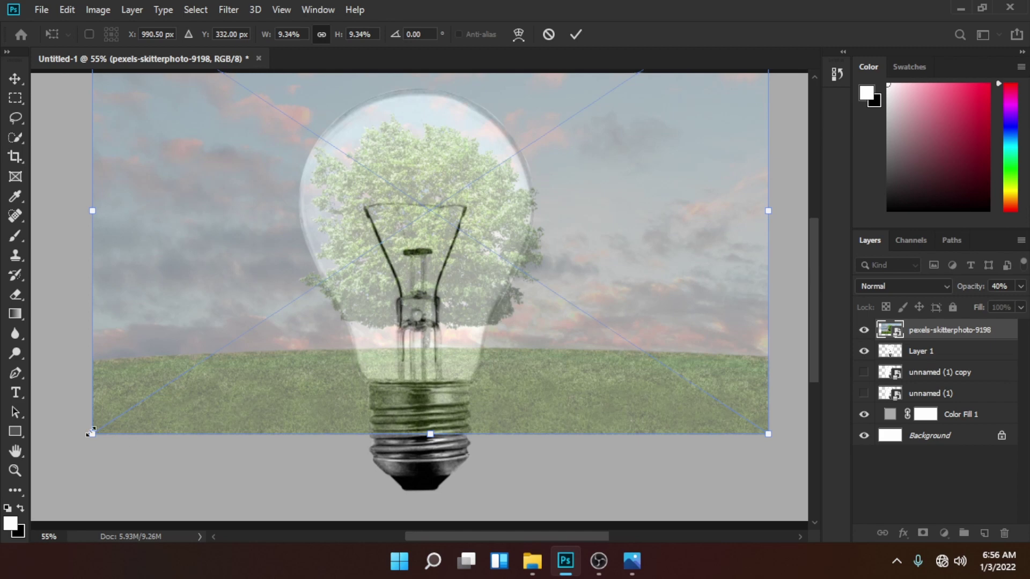
{"action": "left_click_drag", "start_coordinate": [90, 433], "coordinate": [135, 407]}
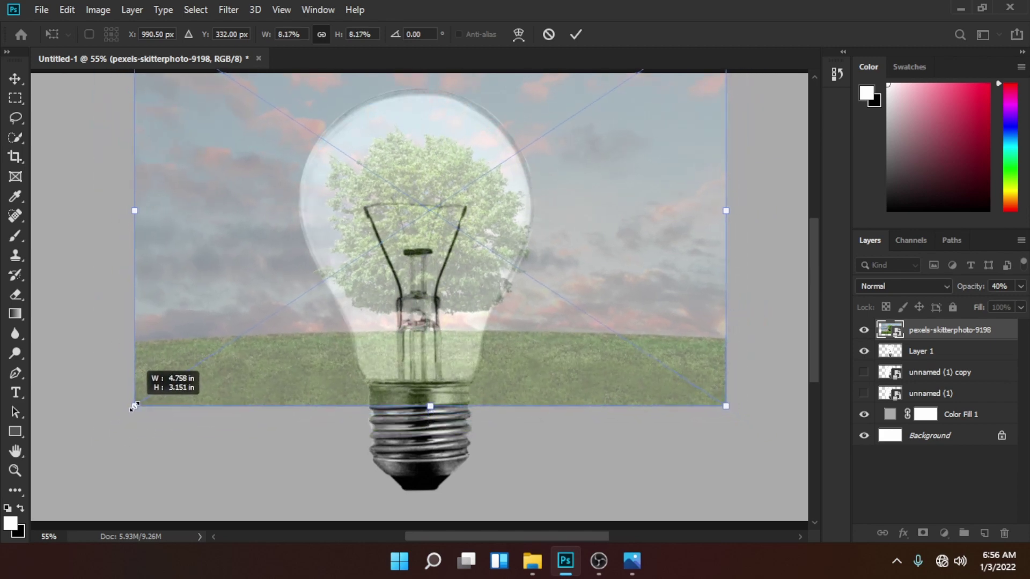
{"action": "left_click_drag", "start_coordinate": [340, 333], "coordinate": [420, 286]}
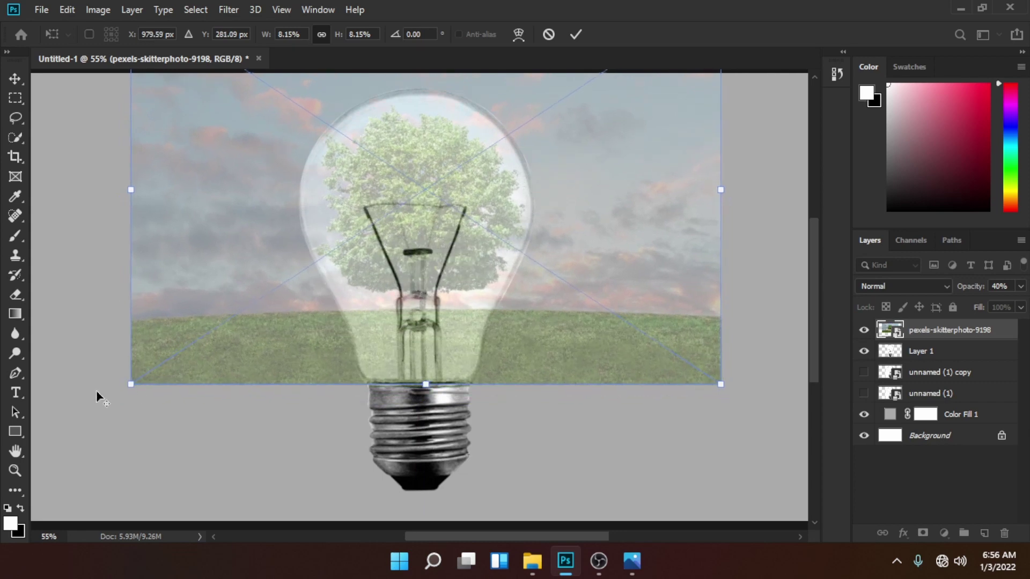
{"action": "left_click_drag", "start_coordinate": [129, 385], "coordinate": [137, 382]}
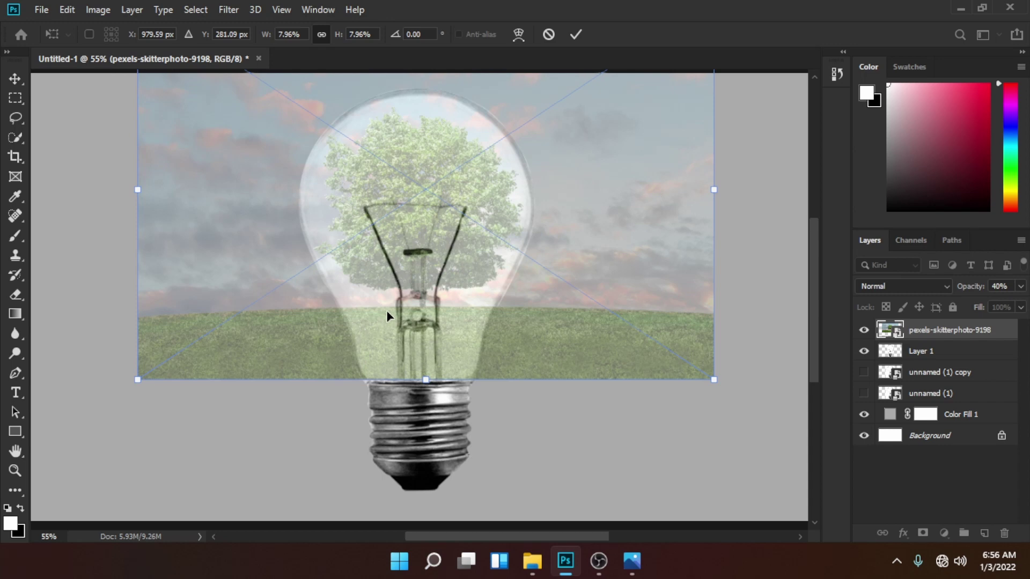
{"action": "key", "text": "Return"}
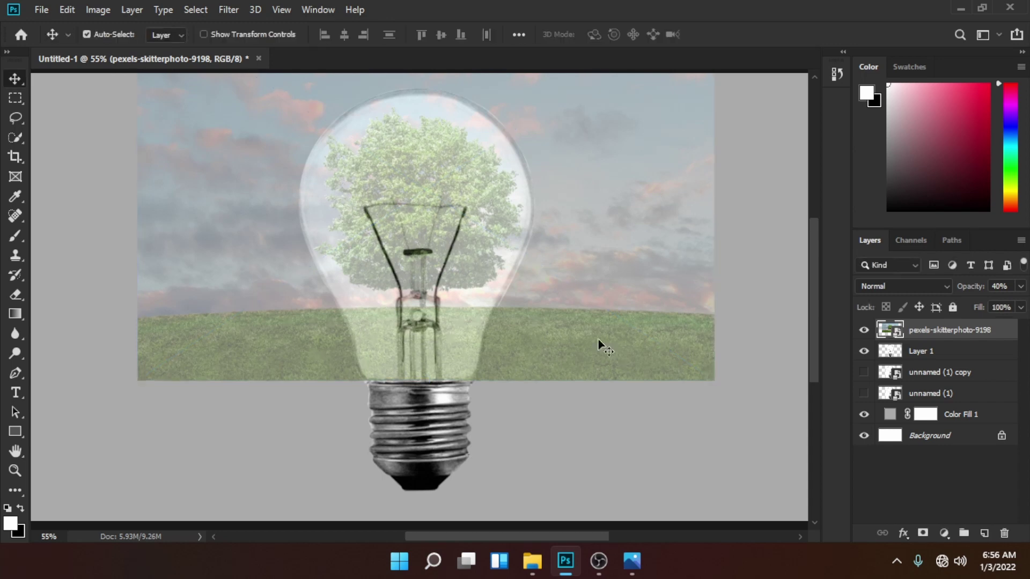
{"action": "left_click", "coordinate": [1020, 286]}
{"action": "left_click", "coordinate": [712, 411]}
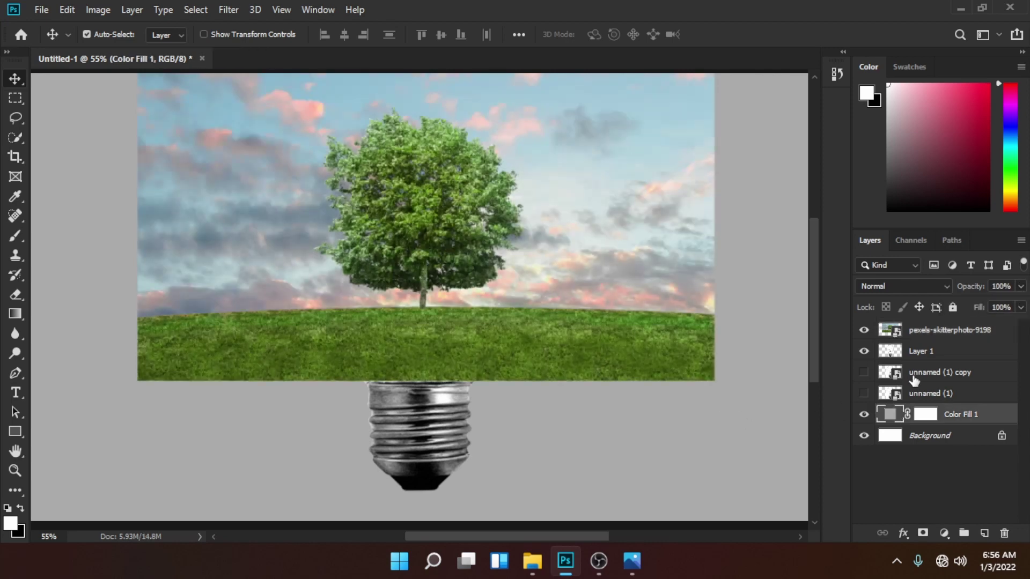
Add an inverted mask to the tree photo and paint it back inside the bulb at 3% flow.
{"action": "left_click", "coordinate": [953, 342]}
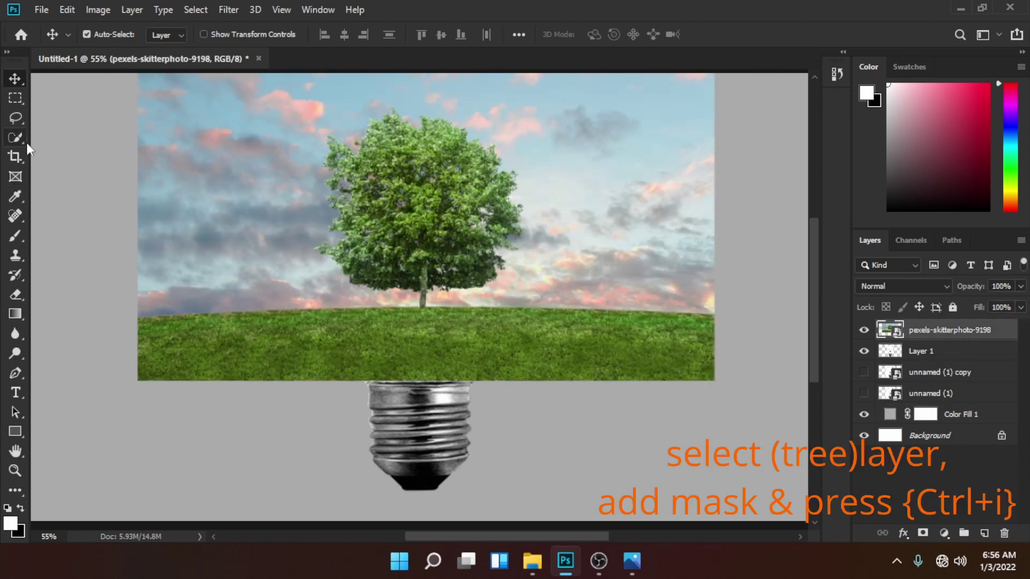
{"action": "left_click", "coordinate": [924, 534]}
{"action": "key", "text": "ctrl+i"}
{"action": "key", "text": "b"}
{"action": "key", "text": "x"}
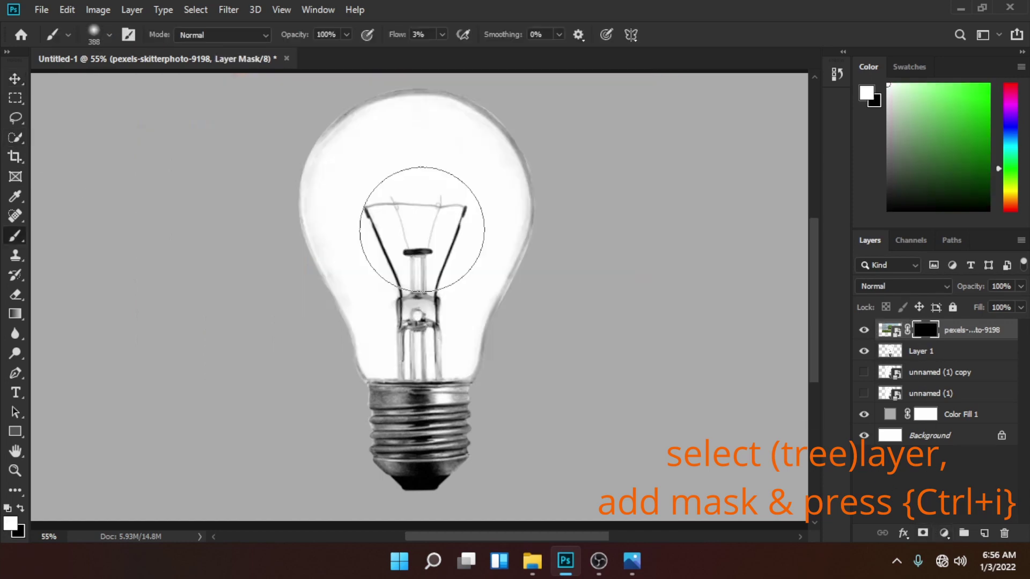
{"action": "left_click_drag", "start_coordinate": [376, 241], "coordinate": [483, 215]}
{"action": "left_click_drag", "start_coordinate": [386, 161], "coordinate": [483, 161]}
{"action": "mouse_move", "coordinate": [349, 268]}
{"action": "left_mouse_down"}
{"action": "mouse_move", "coordinate": [409, 155]}
{"action": "mouse_move", "coordinate": [414, 59]}
{"action": "mouse_move", "coordinate": [441, 52]}
{"action": "left_mouse_up"}
{"action": "left_click", "coordinate": [442, 35]}
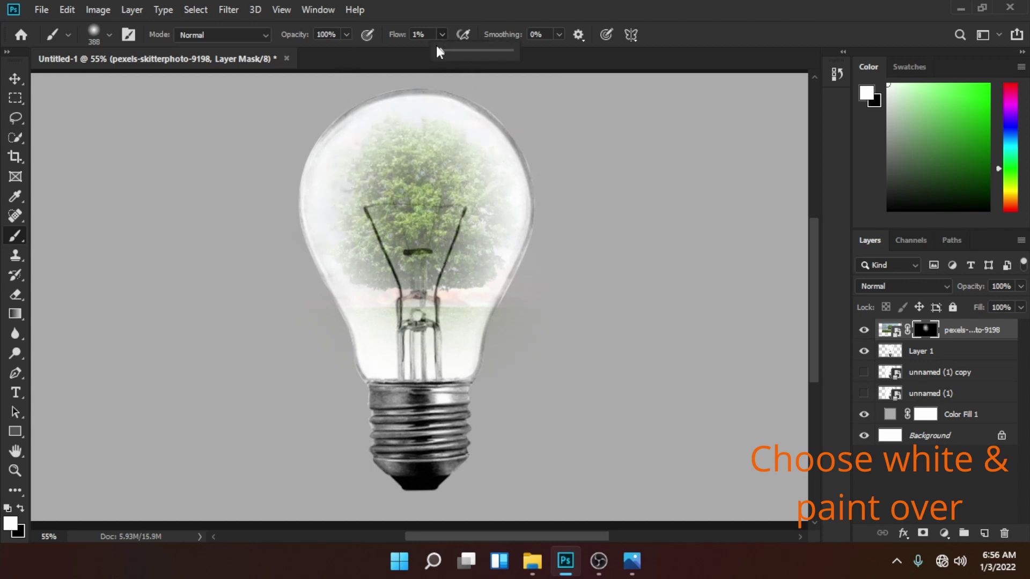
{"action": "left_click", "coordinate": [429, 34]}
{"action": "mouse_move", "coordinate": [375, 161]}
{"action": "left_mouse_down"}
{"action": "mouse_move", "coordinate": [440, 241]}
{"action": "mouse_move", "coordinate": [349, 241]}
{"action": "mouse_move", "coordinate": [429, 139]}
{"action": "mouse_move", "coordinate": [371, 225]}
{"action": "mouse_move", "coordinate": [456, 161]}
{"action": "mouse_move", "coordinate": [456, 241]}
{"action": "mouse_move", "coordinate": [403, 134]}
{"action": "mouse_move", "coordinate": [429, 167]}
{"action": "mouse_move", "coordinate": [418, 316]}
{"action": "mouse_move", "coordinate": [408, 145]}
{"action": "mouse_move", "coordinate": [456, 161]}
{"action": "mouse_move", "coordinate": [456, 225]}
{"action": "mouse_move", "coordinate": [414, 322]}
{"action": "mouse_move", "coordinate": [443, 269]}
{"action": "mouse_move", "coordinate": [425, 218]}
{"action": "mouse_move", "coordinate": [437, 172]}
{"action": "mouse_move", "coordinate": [425, 242]}
{"action": "mouse_move", "coordinate": [396, 265]}
{"action": "left_mouse_up"}
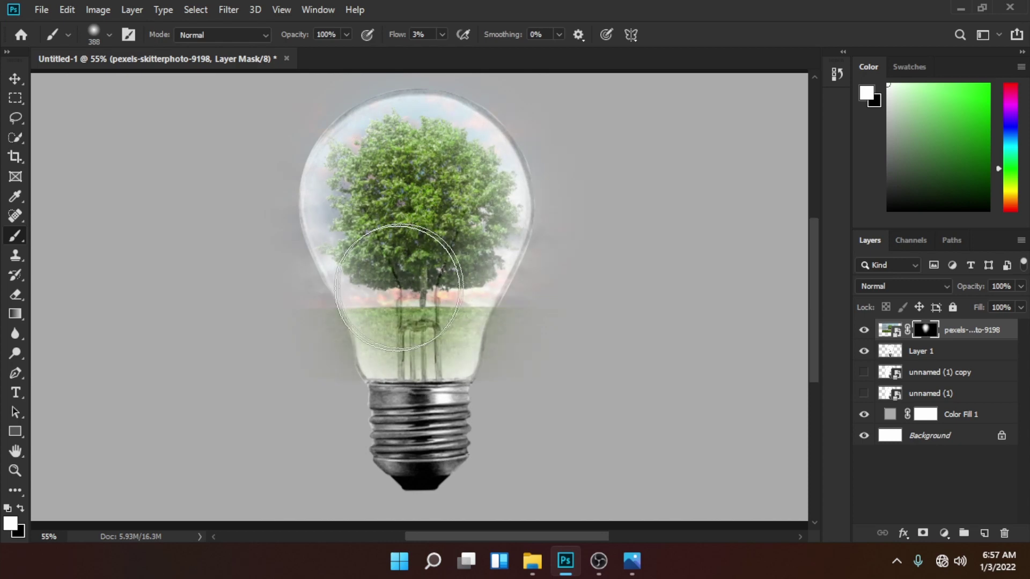
With a soft 103 px brush, hide grass outside the bulb's lower left and reveal it inside.
{"action": "scroll", "coordinate": [377, 260], "scroll_direction": "up", "scroll_amount": 3}
{"action": "scroll", "coordinate": [378, 259], "scroll_direction": "up", "scroll_amount": 2}
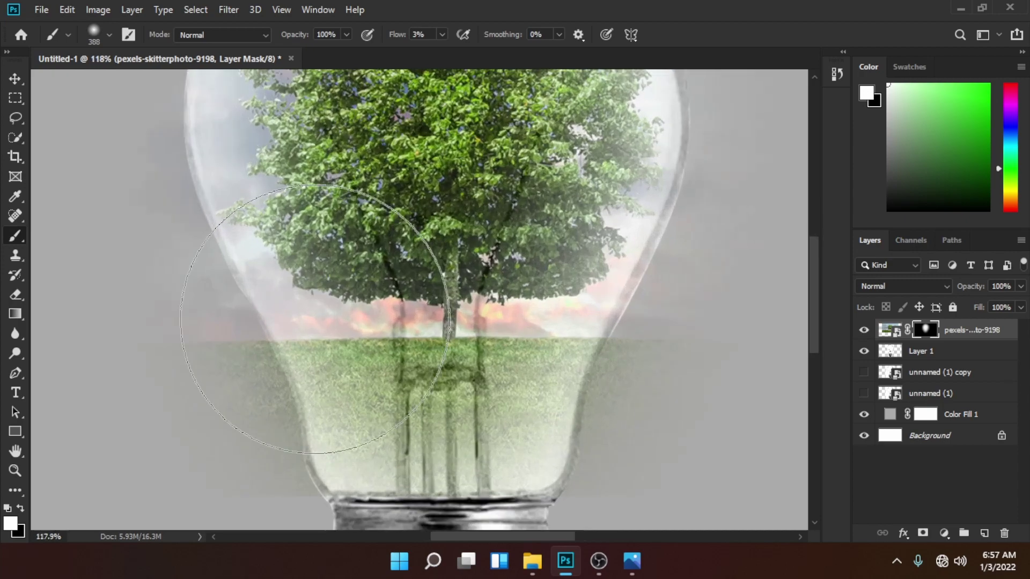
{"action": "scroll", "coordinate": [377, 259], "scroll_direction": "down", "scroll_amount": 3}
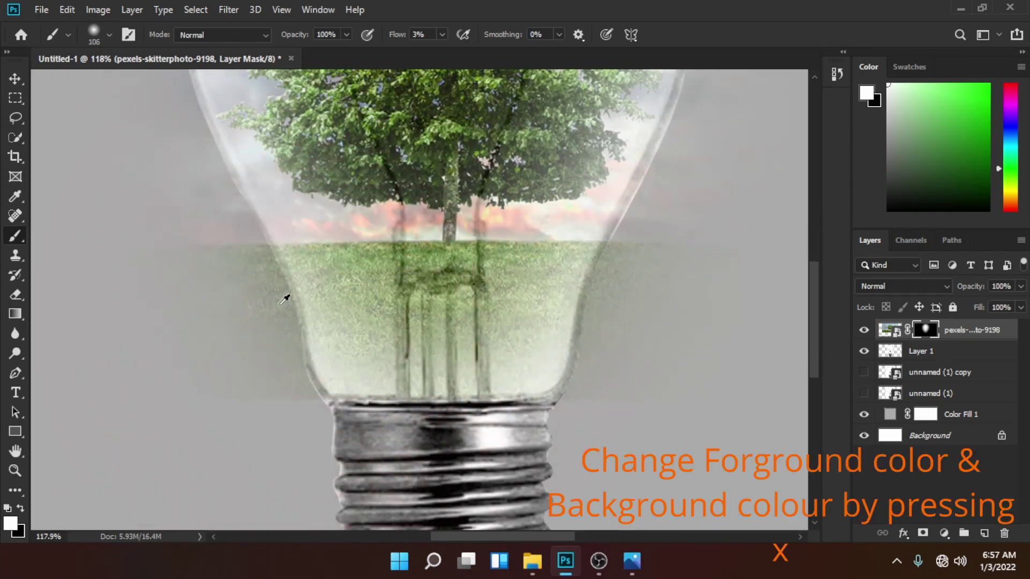
{"action": "right_click", "coordinate": [290, 196], "text": "alt"}
{"action": "left_click_drag", "start_coordinate": [219, 299], "coordinate": [250, 298]}
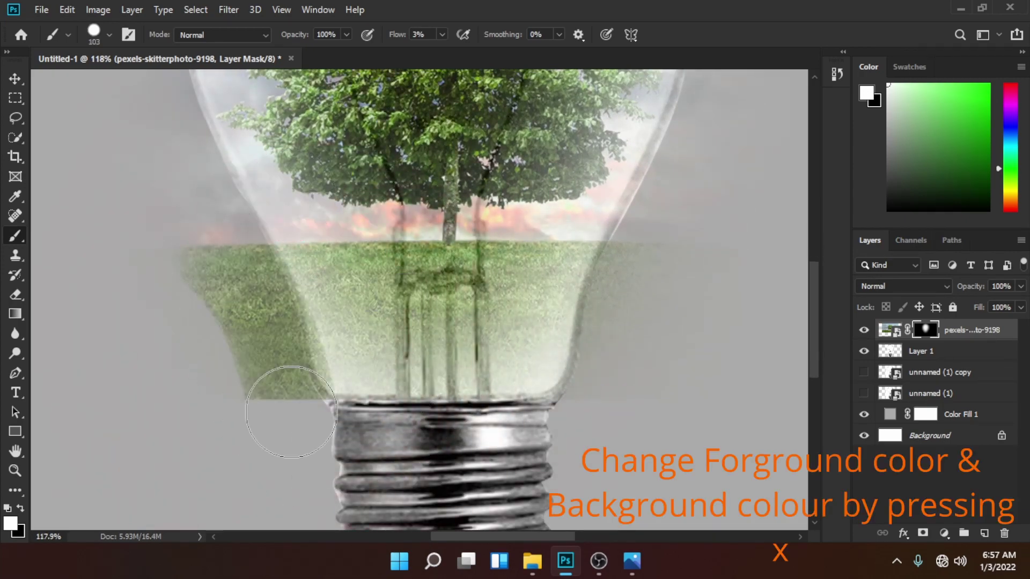
{"action": "key", "text": "x"}
{"action": "left_click_drag", "start_coordinate": [265, 368], "coordinate": [271, 336]}
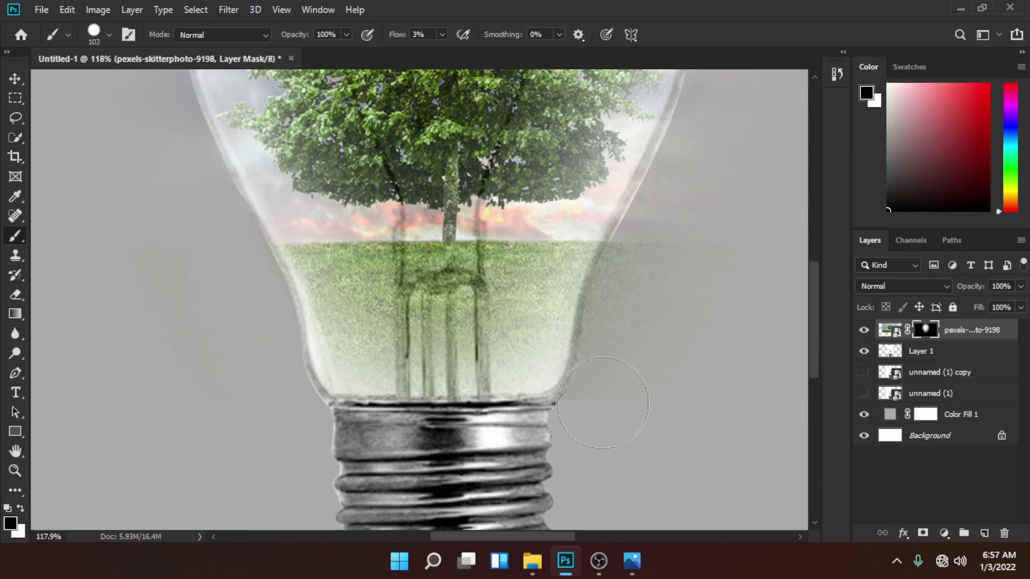
{"action": "key", "text": "x"}
{"action": "left_click_drag", "start_coordinate": [380, 384], "coordinate": [620, 242]}
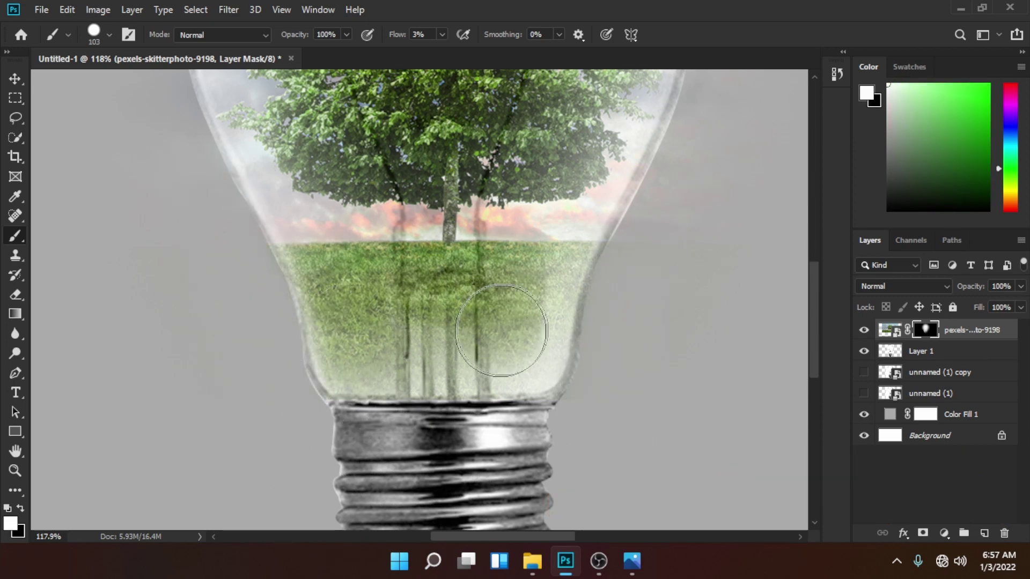
{"action": "mouse_move", "coordinate": [438, 107]}
{"action": "left_mouse_down"}
{"action": "mouse_move", "coordinate": [445, 273]}
{"action": "mouse_move", "coordinate": [428, 327]}
{"action": "mouse_move", "coordinate": [580, 242]}
{"action": "mouse_move", "coordinate": [368, 340]}
{"action": "mouse_move", "coordinate": [306, 177]}
{"action": "left_mouse_up"}
{"action": "scroll", "coordinate": [306, 177], "scroll_direction": "up", "scroll_amount": 3}
{"action": "left_click", "coordinate": [890, 330]}
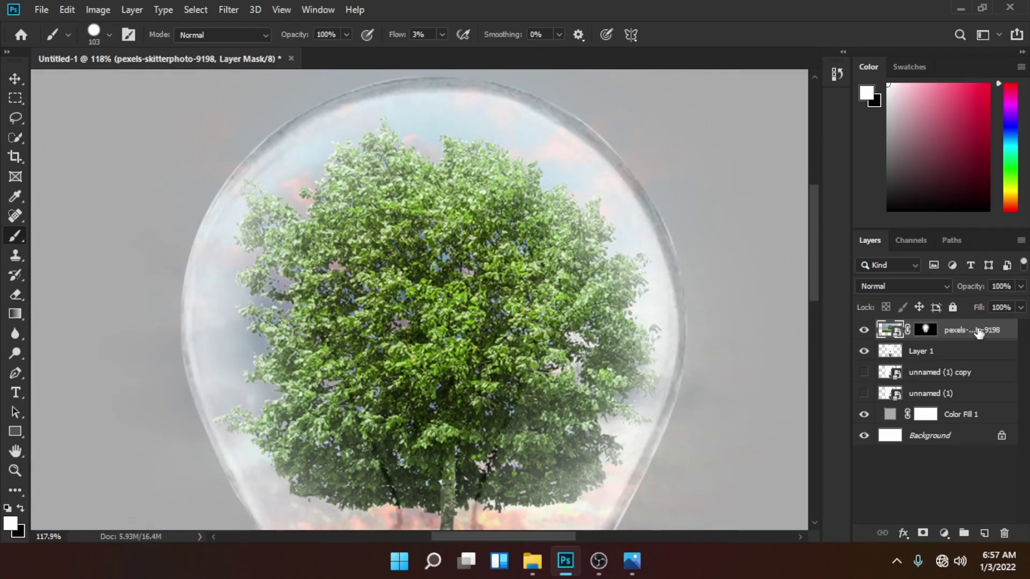
Duplicate the tree photo layer, hide the original, and rename the copy 'tree'.
{"action": "key", "text": "ctrl+j"}
{"action": "left_click", "coordinate": [864, 351]}
{"action": "right_click", "coordinate": [1001, 333]}
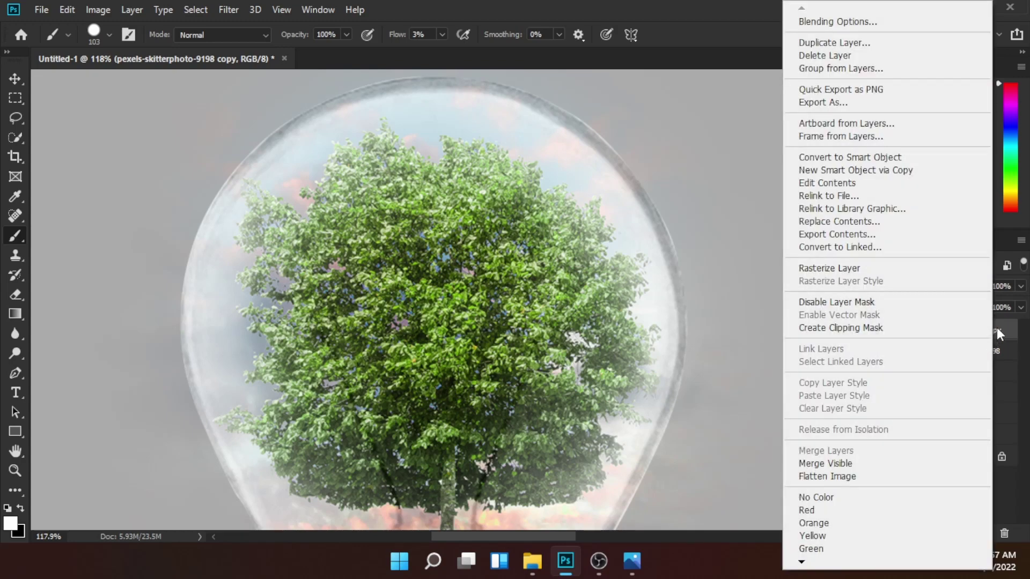
{"action": "left_click", "coordinate": [860, 157]}
{"action": "double_click", "coordinate": [963, 330]}
{"action": "type", "text": "tree"}
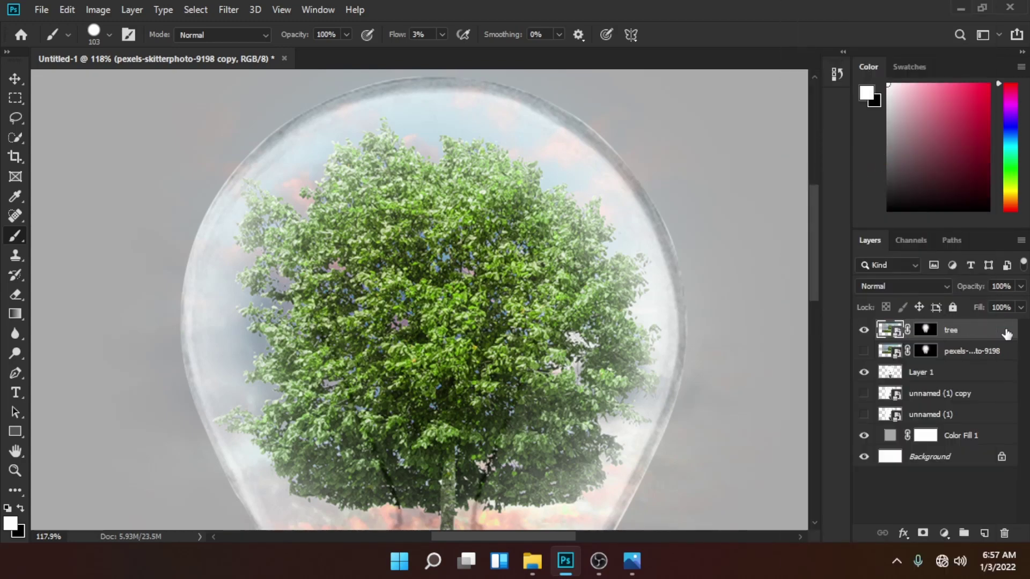
Split the This Layer white slider in the tree layer's Blending Options so highlights blend.
{"action": "double_click", "coordinate": [1007, 334]}
{"action": "left_click_drag", "start_coordinate": [815, 314], "coordinate": [726, 314]}
{"action": "left_click_drag", "start_coordinate": [792, 314], "coordinate": [839, 314]}
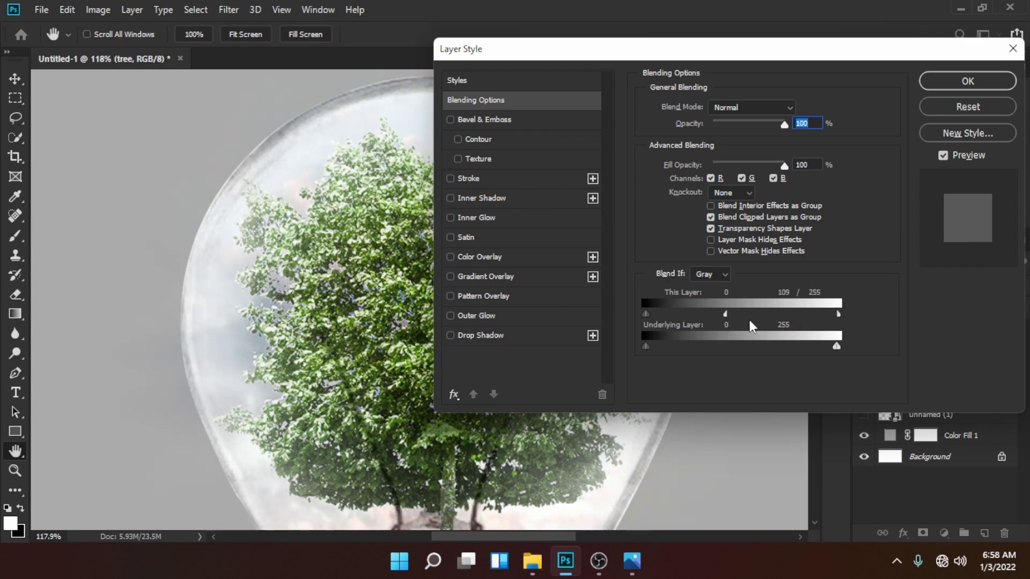
{"action": "mouse_move", "coordinate": [725, 313]}
{"action": "left_mouse_down"}
{"action": "mouse_move", "coordinate": [676, 317]}
{"action": "mouse_move", "coordinate": [759, 314]}
{"action": "left_mouse_up"}
{"action": "left_click", "coordinate": [968, 81]}
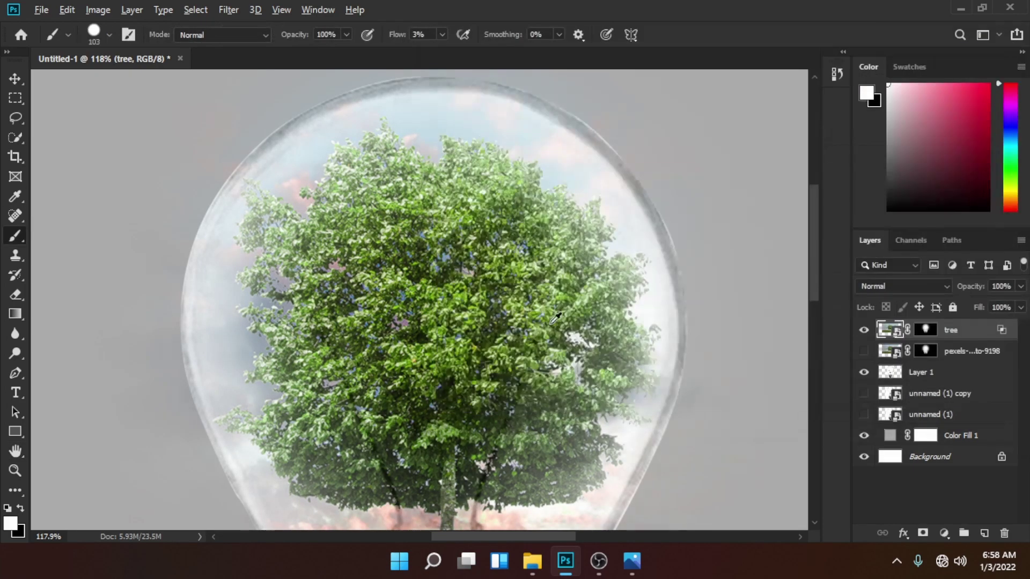
Paint black on the tree layer's mask to hide the grass.
{"action": "left_click", "coordinate": [927, 331]}
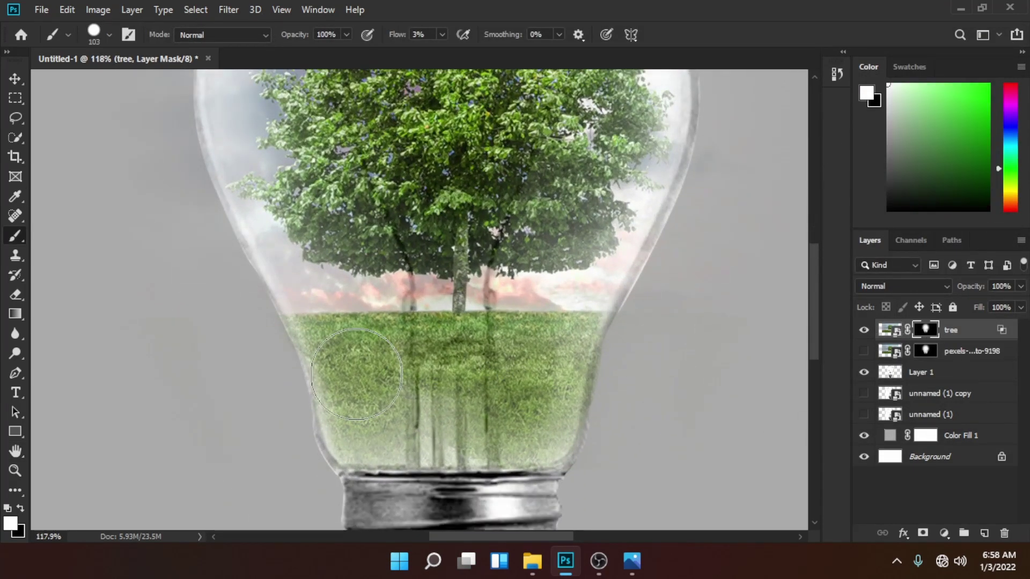
{"action": "key", "text": "x"}
{"action": "mouse_move", "coordinate": [369, 381]}
{"action": "left_mouse_down"}
{"action": "mouse_move", "coordinate": [383, 423]}
{"action": "mouse_move", "coordinate": [336, 373]}
{"action": "mouse_move", "coordinate": [372, 414]}
{"action": "left_mouse_up"}
{"action": "mouse_move", "coordinate": [515, 305]}
{"action": "left_mouse_down"}
{"action": "mouse_move", "coordinate": [524, 435]}
{"action": "mouse_move", "coordinate": [575, 338]}
{"action": "mouse_move", "coordinate": [556, 436]}
{"action": "left_mouse_up"}
{"action": "scroll", "coordinate": [633, 388], "scroll_direction": "up", "scroll_amount": 5}
{"action": "scroll", "coordinate": [633, 388], "scroll_direction": "up", "scroll_amount": 4}
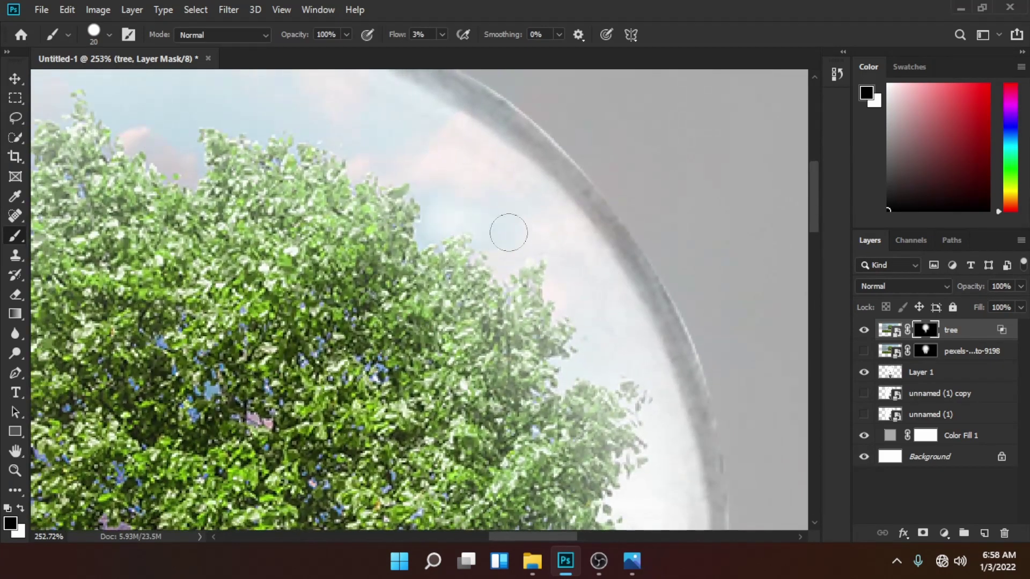
{"action": "scroll", "coordinate": [508, 232], "scroll_direction": "up", "scroll_amount": 5}
Fade the tree foliage along the bulb's top and left glass edges.
{"action": "mouse_move", "coordinate": [455, 272]}
{"action": "left_mouse_down"}
{"action": "mouse_move", "coordinate": [425, 322]}
{"action": "mouse_move", "coordinate": [287, 304]}
{"action": "mouse_move", "coordinate": [426, 259]}
{"action": "mouse_move", "coordinate": [243, 384]}
{"action": "left_mouse_up"}
{"action": "scroll", "coordinate": [243, 384], "scroll_direction": "down", "scroll_amount": 3}
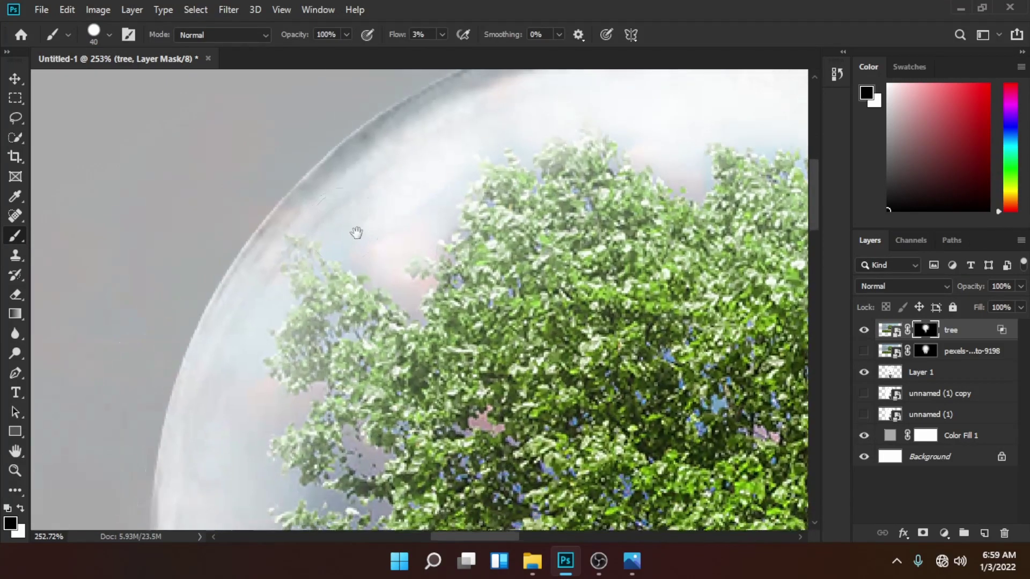
{"action": "left_click_drag", "start_coordinate": [258, 294], "coordinate": [258, 511]}
{"action": "scroll", "coordinate": [216, 350], "scroll_direction": "down", "scroll_amount": 2}
{"action": "scroll", "coordinate": [216, 350], "scroll_direction": "down", "scroll_amount": 2}
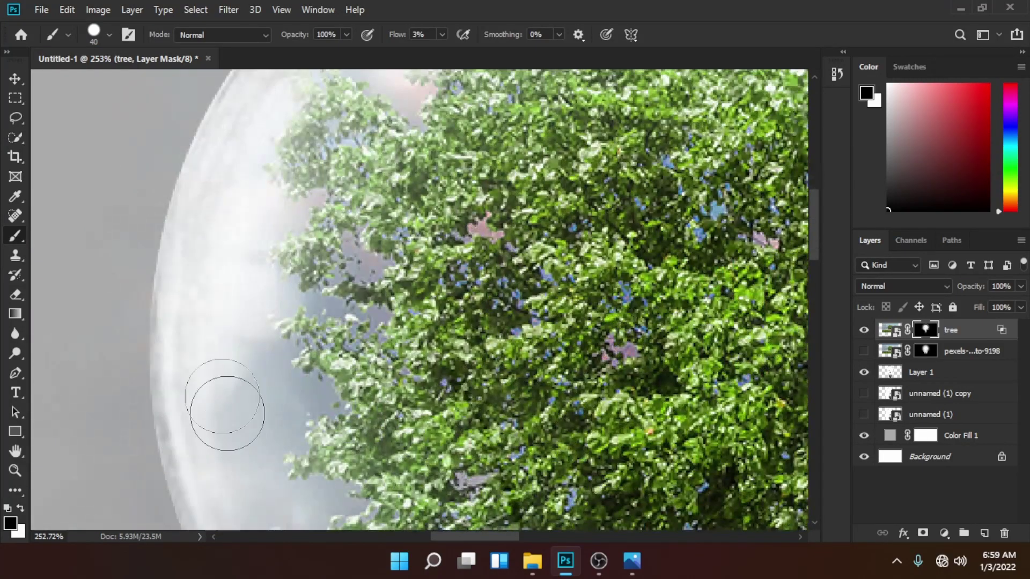
{"action": "left_click_drag", "start_coordinate": [219, 410], "coordinate": [261, 283]}
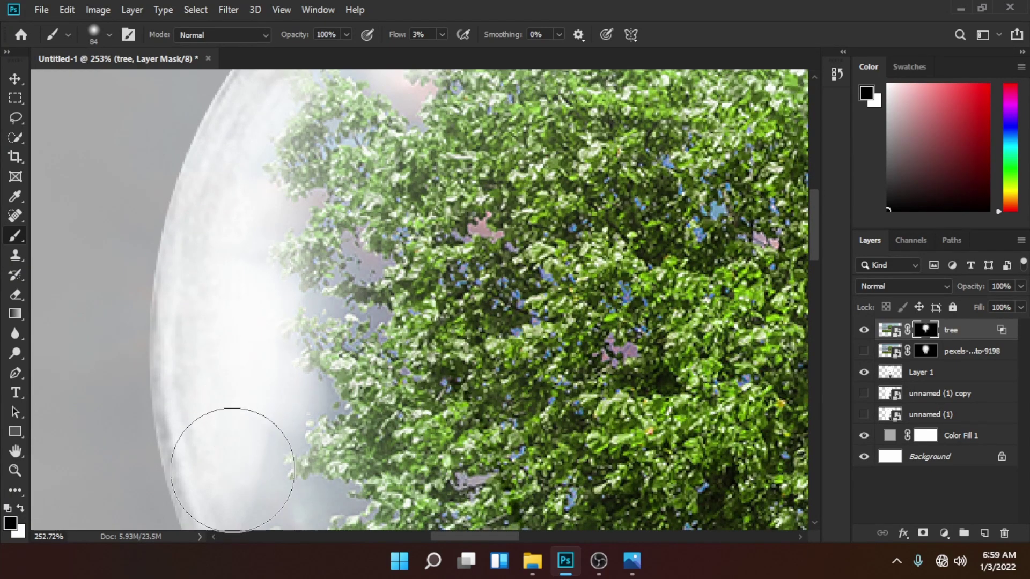
{"action": "scroll", "coordinate": [230, 437], "scroll_direction": "down", "scroll_amount": 2}
{"action": "scroll", "coordinate": [637, 396], "scroll_direction": "down", "scroll_amount": 5}
{"action": "scroll", "coordinate": [638, 396], "scroll_direction": "down", "scroll_amount": 1}
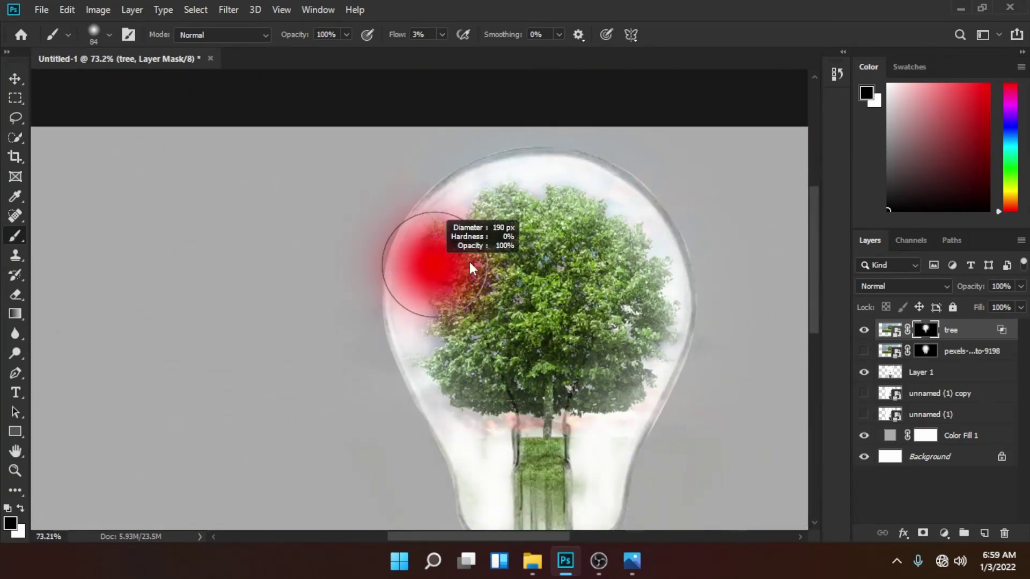
{"action": "scroll", "coordinate": [370, 231], "scroll_direction": "down", "scroll_amount": 2}
{"action": "scroll", "coordinate": [416, 319], "scroll_direction": "up", "scroll_amount": 2}
Fade the grass and trunks at the bulb base, then undo the last two strokes.
{"action": "left_click_drag", "start_coordinate": [416, 319], "coordinate": [552, 357]}
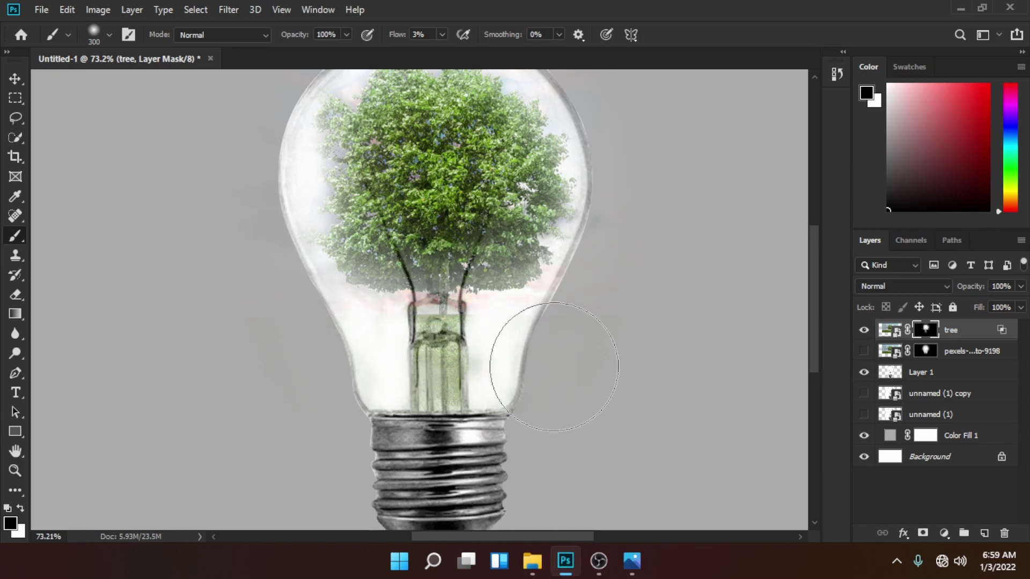
{"action": "scroll", "coordinate": [472, 322], "scroll_direction": "up", "scroll_amount": 2}
{"action": "key", "text": "ctrl+z"}
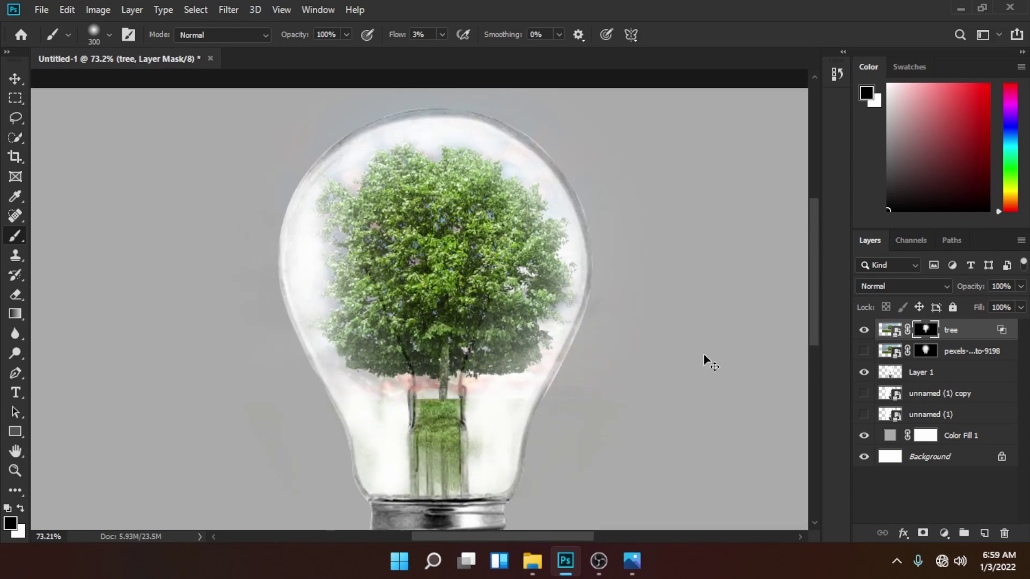
{"action": "key", "text": "ctrl+z"}
{"action": "key", "text": "ctrl+z"}
{"action": "key", "text": "ctrl+z"}
{"action": "key", "text": "ctrl+z"}
{"action": "key", "text": "ctrl+z"}
{"action": "key", "text": "ctrl+z"}
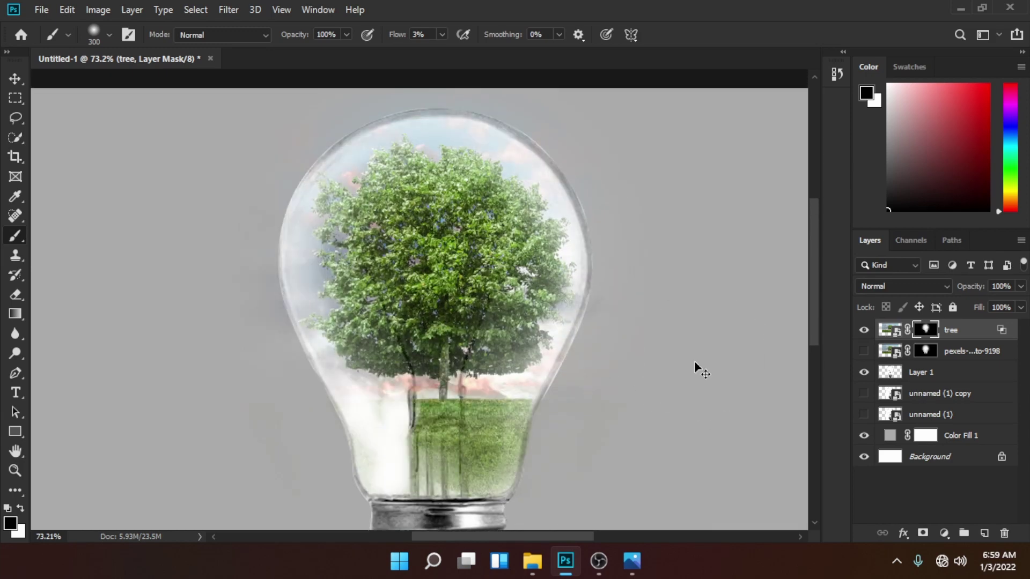
Look through the Filter menu and the tree layer's blending options without changing anything.
{"action": "left_click", "coordinate": [226, 9]}
{"action": "mouse_move", "coordinate": [241, 210]}
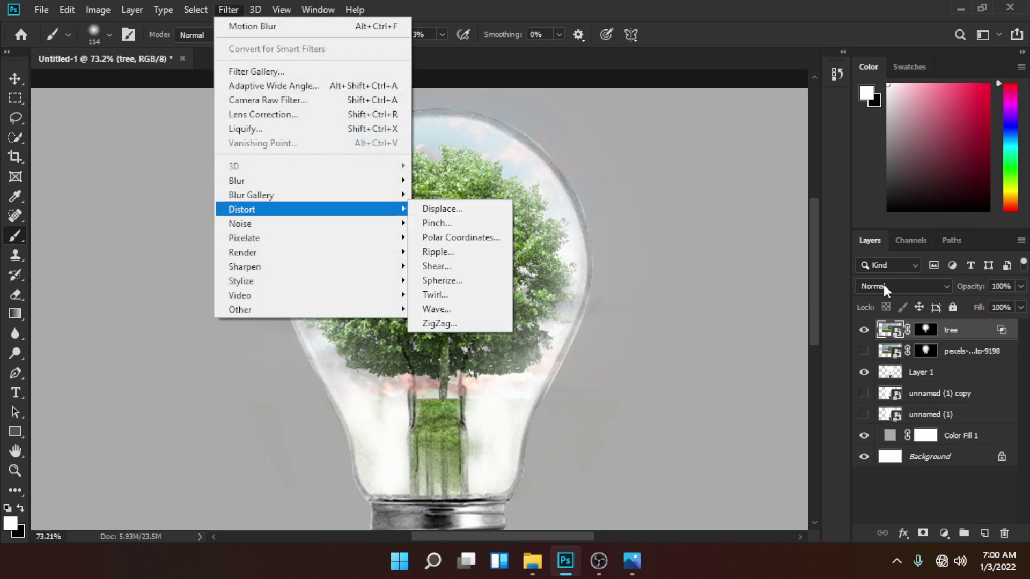
{"action": "left_click", "coordinate": [984, 333]}
{"action": "key", "text": "h"}
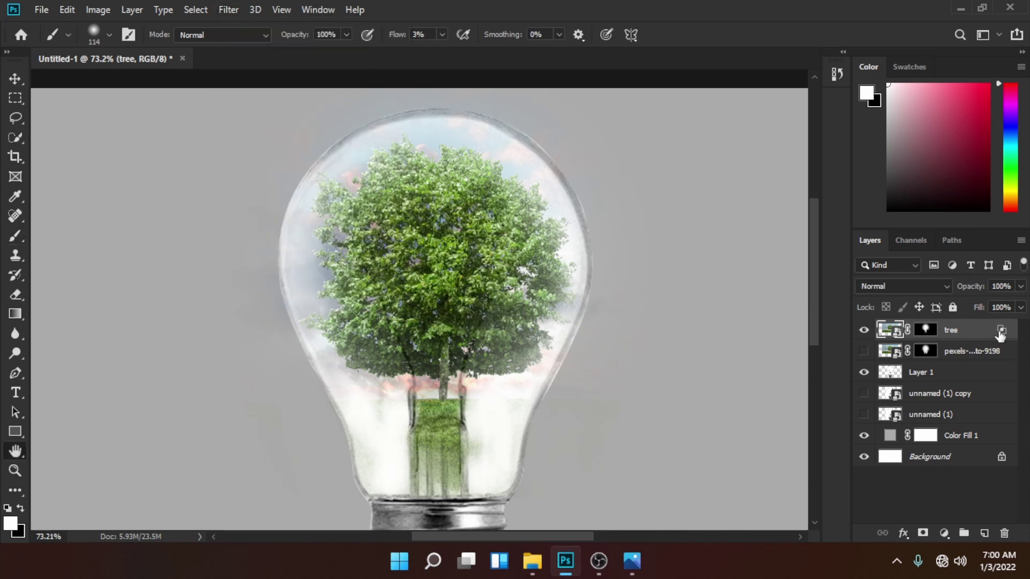
{"action": "double_click", "coordinate": [998, 334]}
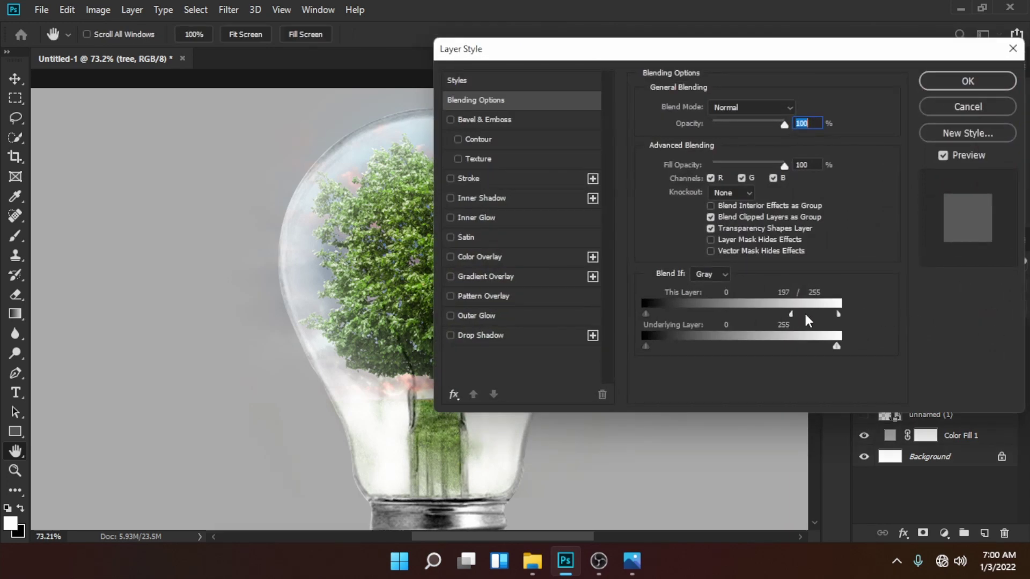
{"action": "left_click", "coordinate": [969, 80]}
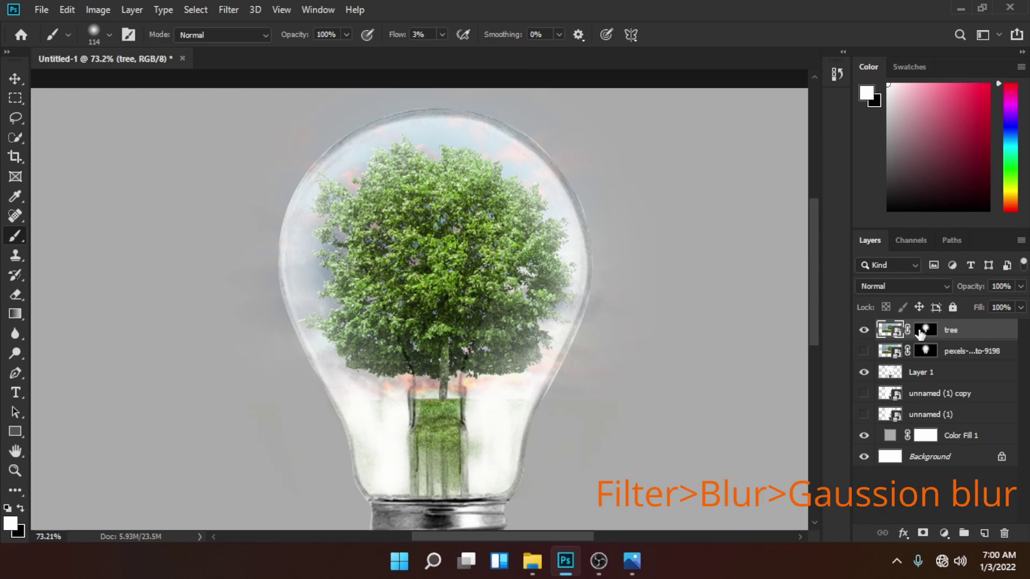
Apply a 1-pixel Gaussian Blur to the tree layer.
{"action": "left_click", "coordinate": [234, 12]}
{"action": "mouse_move", "coordinate": [310, 180]}
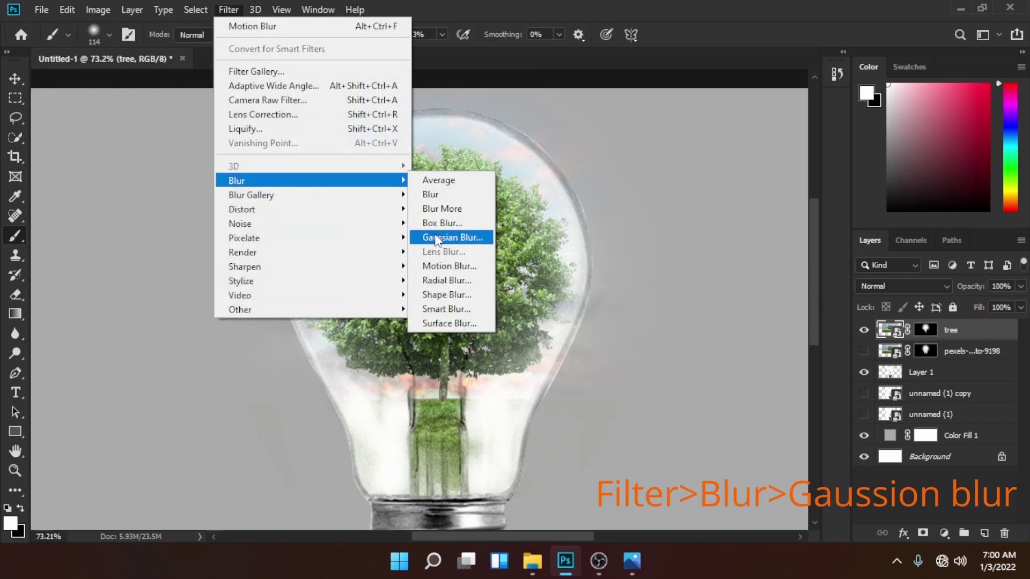
{"action": "left_click", "coordinate": [435, 238]}
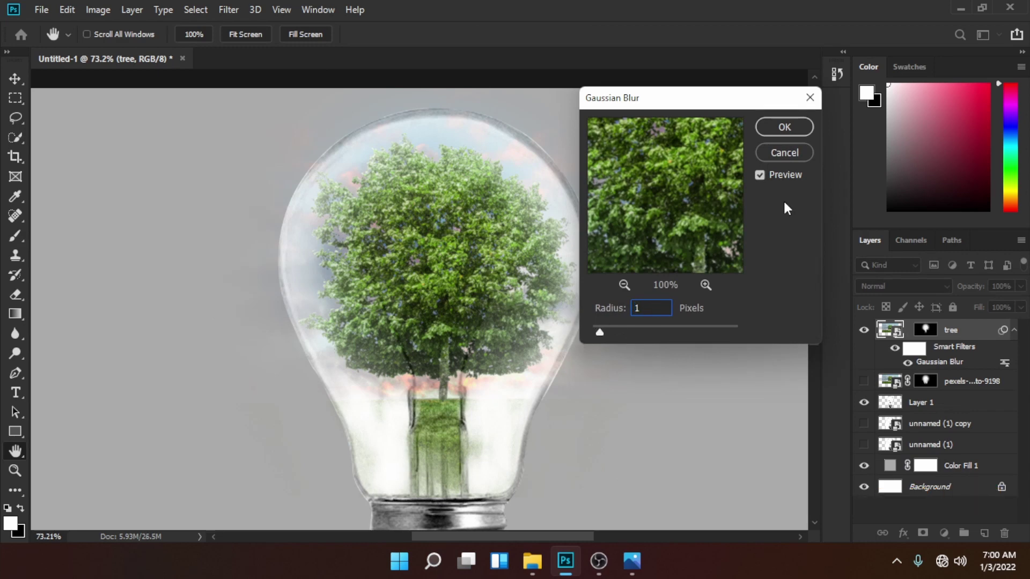
{"action": "left_click", "coordinate": [797, 133]}
Set the tree layer to Screen blending and make the pexels photo layer visible again.
{"action": "left_click", "coordinate": [935, 288]}
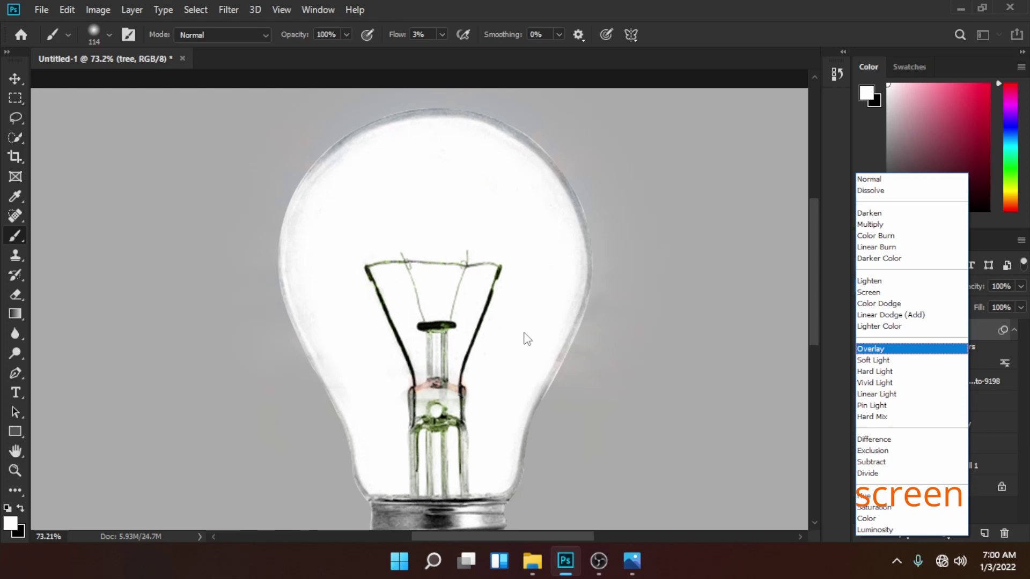
{"action": "left_click", "coordinate": [875, 292]}
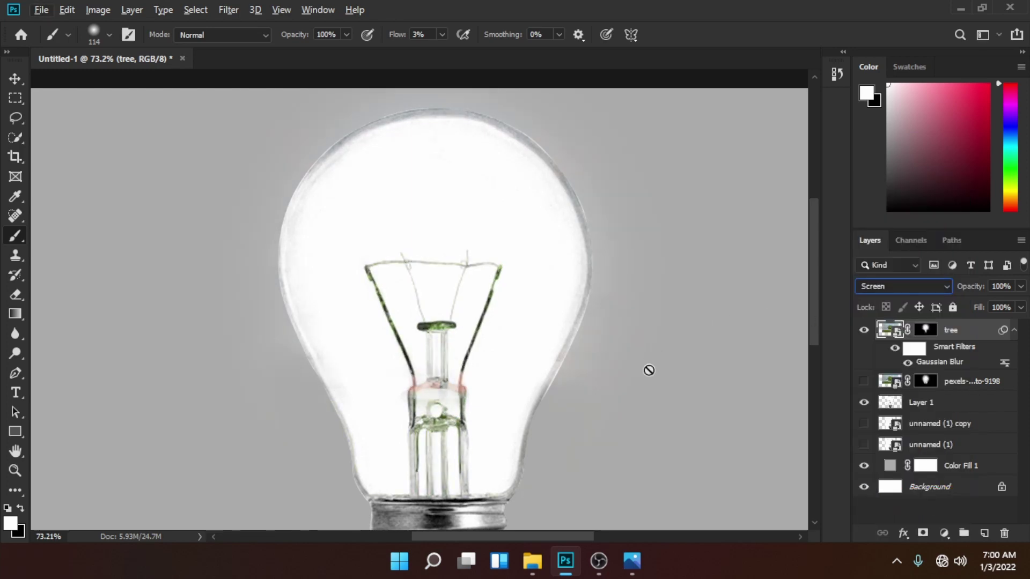
{"action": "left_click", "coordinate": [864, 401]}
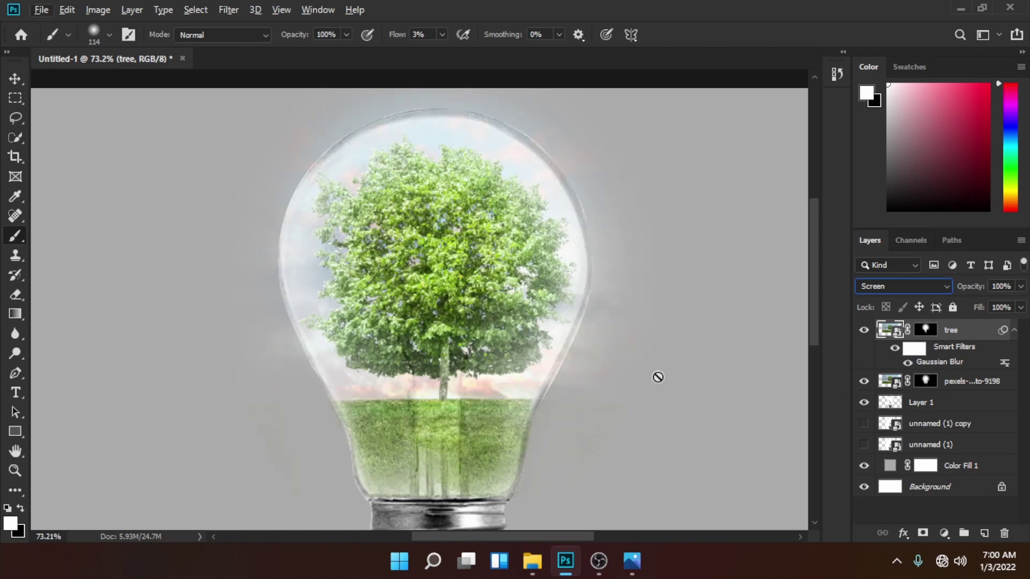
{"action": "key", "text": "alt+v"}
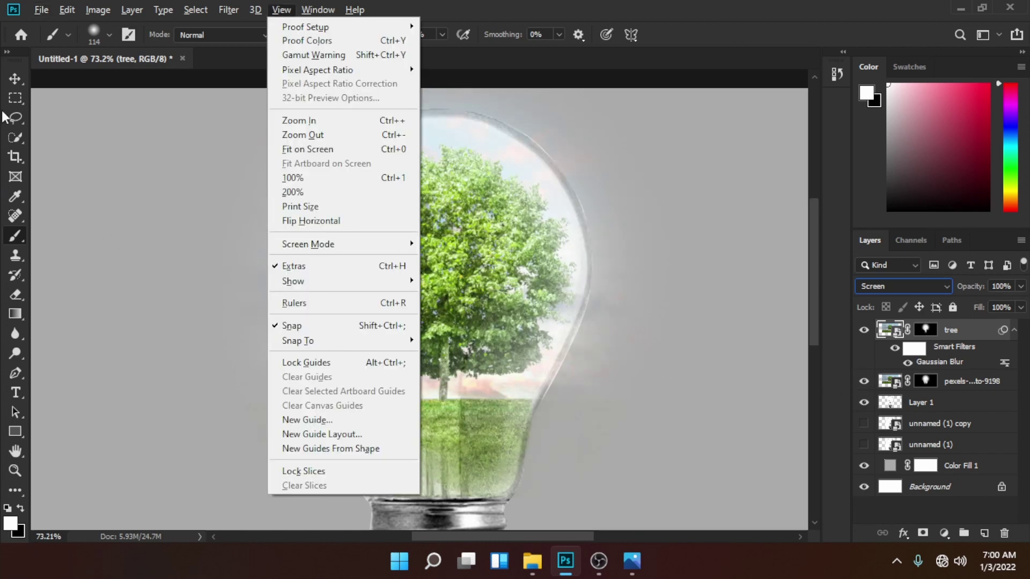
Select both the tree and pexels layers in the Layers panel.
{"action": "left_click", "coordinate": [15, 79]}
{"action": "left_click", "coordinate": [632, 320]}
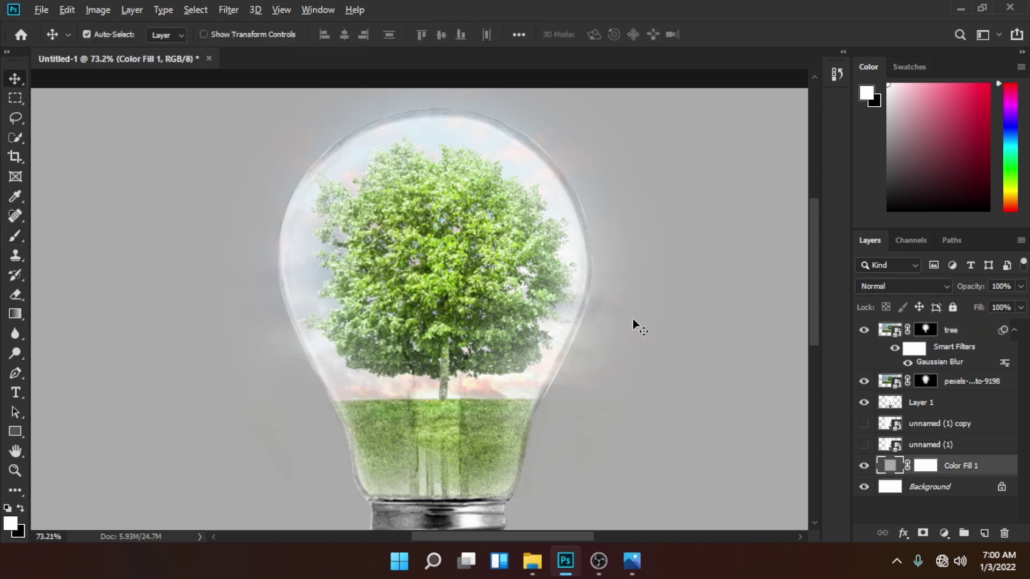
{"action": "scroll", "coordinate": [633, 320], "scroll_direction": "down", "scroll_amount": 1}
{"action": "scroll", "coordinate": [633, 321], "scroll_direction": "down", "scroll_amount": 1}
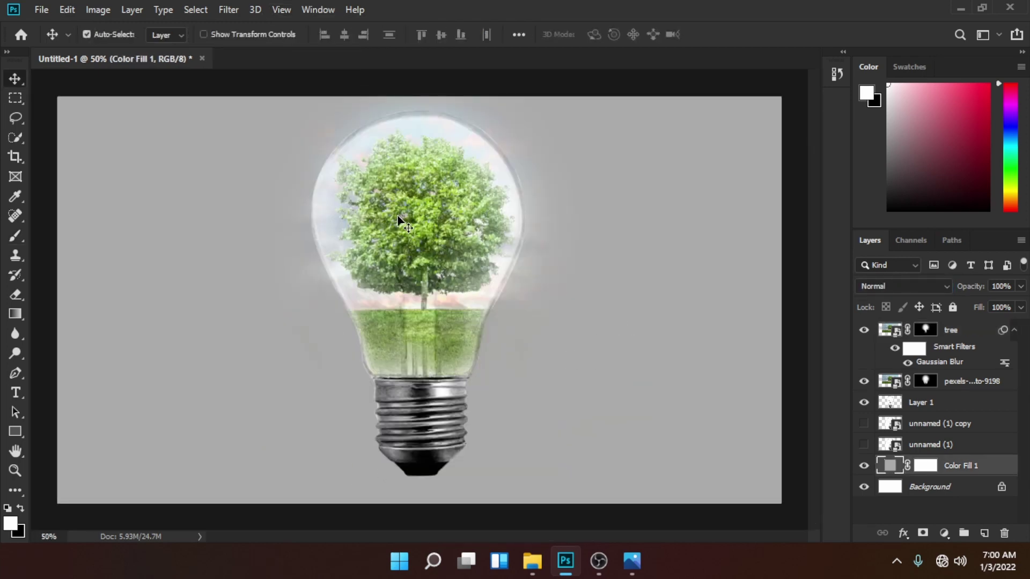
{"action": "left_click", "coordinate": [923, 382]}
{"action": "scroll", "coordinate": [462, 357], "scroll_direction": "up", "scroll_amount": 2}
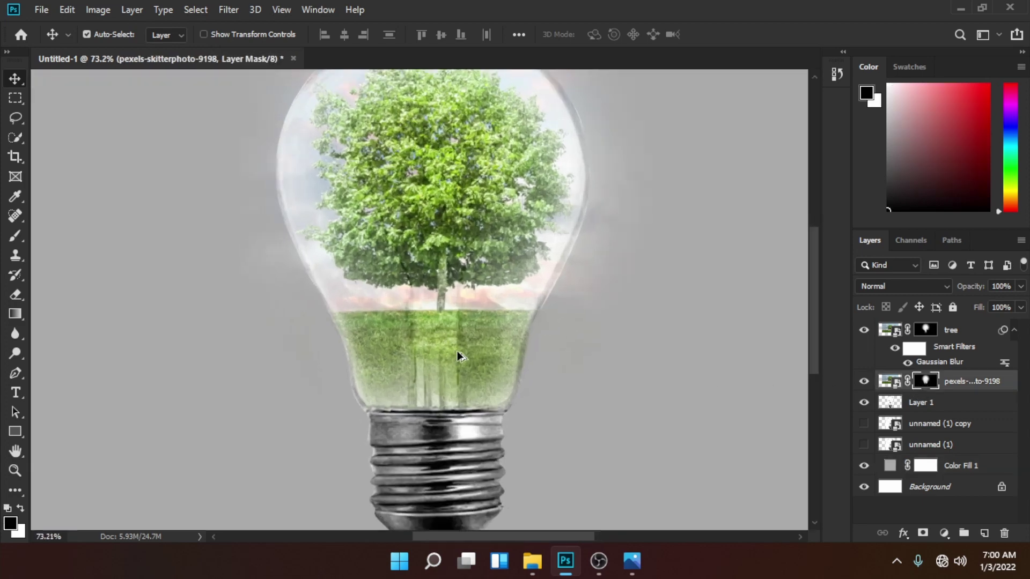
{"action": "scroll", "coordinate": [465, 357], "scroll_direction": "up", "scroll_amount": 1}
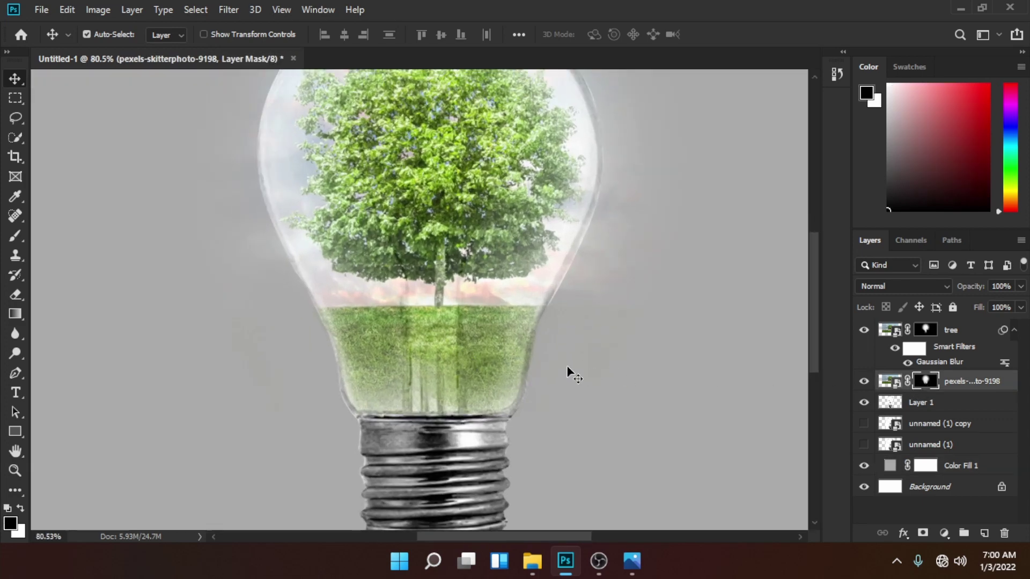
{"action": "scroll", "coordinate": [564, 370], "scroll_direction": "up", "scroll_amount": 1}
{"action": "scroll", "coordinate": [464, 335], "scroll_direction": "up", "scroll_amount": 1}
{"action": "scroll", "coordinate": [590, 355], "scroll_direction": "up", "scroll_amount": 1}
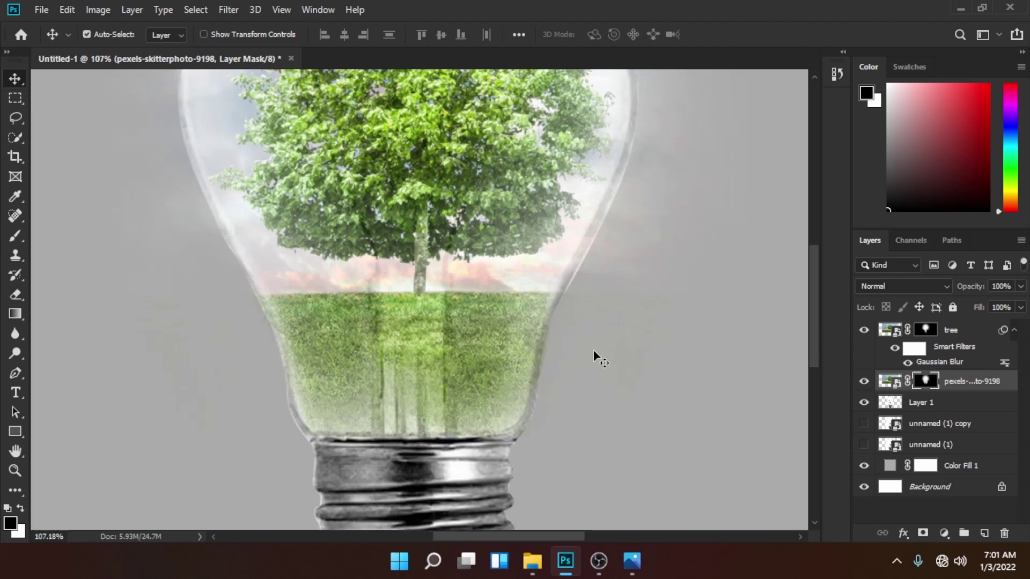
{"action": "left_click", "coordinate": [955, 333]}
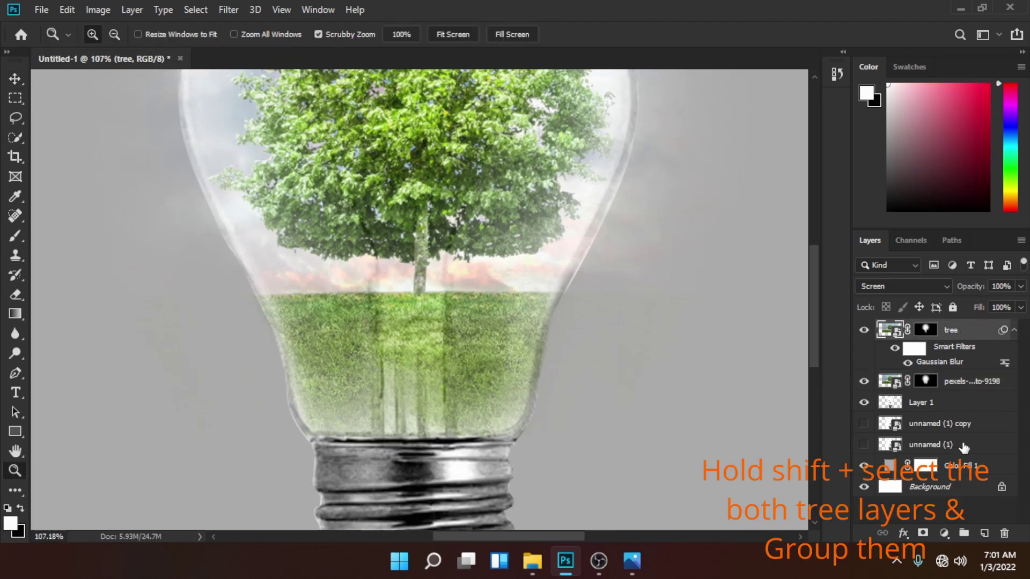
{"action": "left_click", "coordinate": [952, 382], "text": "shift"}
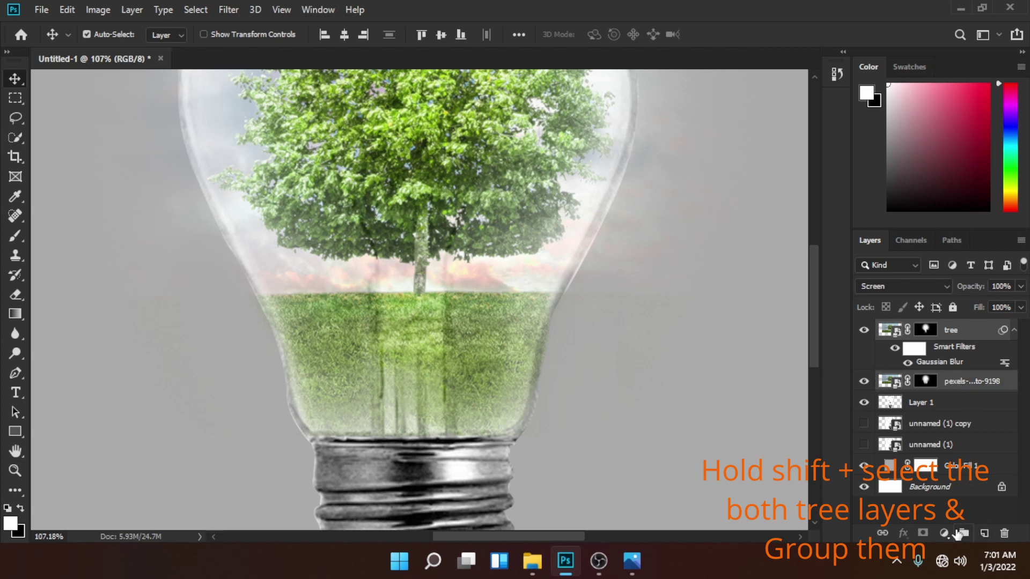
Group them into Group 1 and move the bulb-shaped mask onto the group.
{"action": "left_click", "coordinate": [963, 533]}
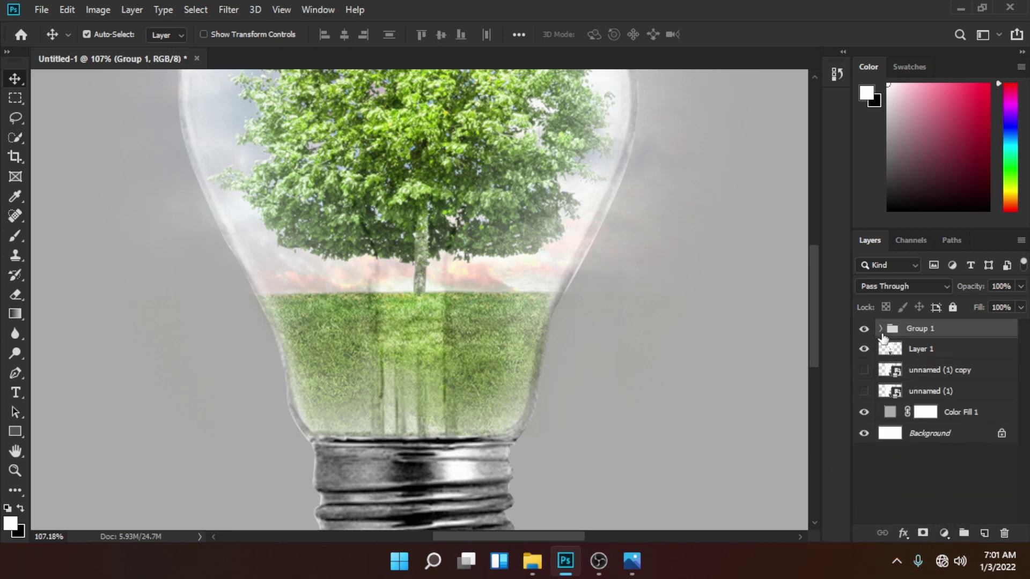
{"action": "left_click", "coordinate": [880, 329]}
{"action": "left_click_drag", "start_coordinate": [937, 350], "coordinate": [948, 331]}
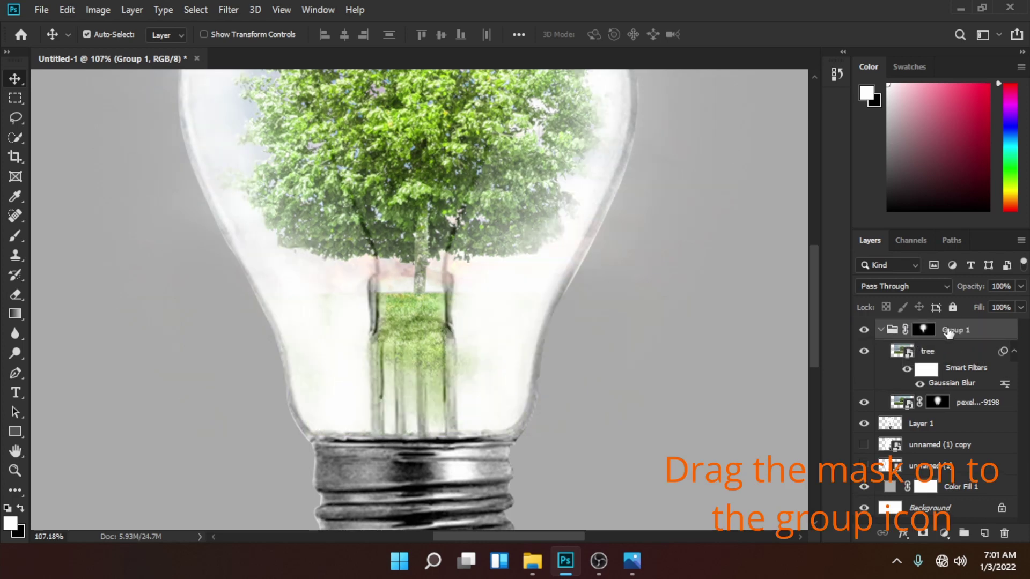
{"action": "scroll", "coordinate": [607, 324], "scroll_direction": "down", "scroll_amount": 2}
{"action": "scroll", "coordinate": [597, 322], "scroll_direction": "down", "scroll_amount": 2}
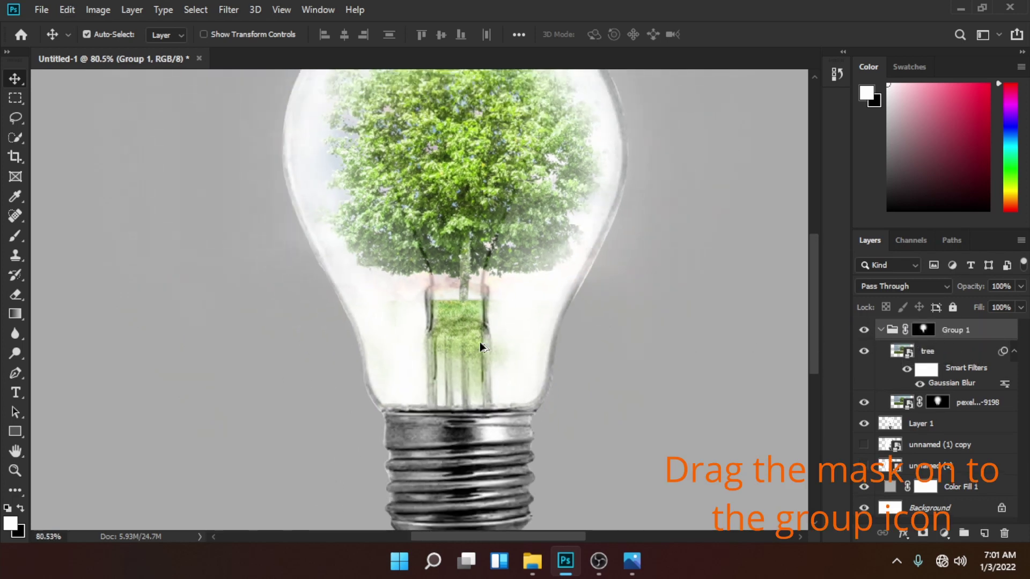
{"action": "scroll", "coordinate": [518, 338], "scroll_direction": "down", "scroll_amount": 2}
{"action": "scroll", "coordinate": [551, 252], "scroll_direction": "down", "scroll_amount": 2}
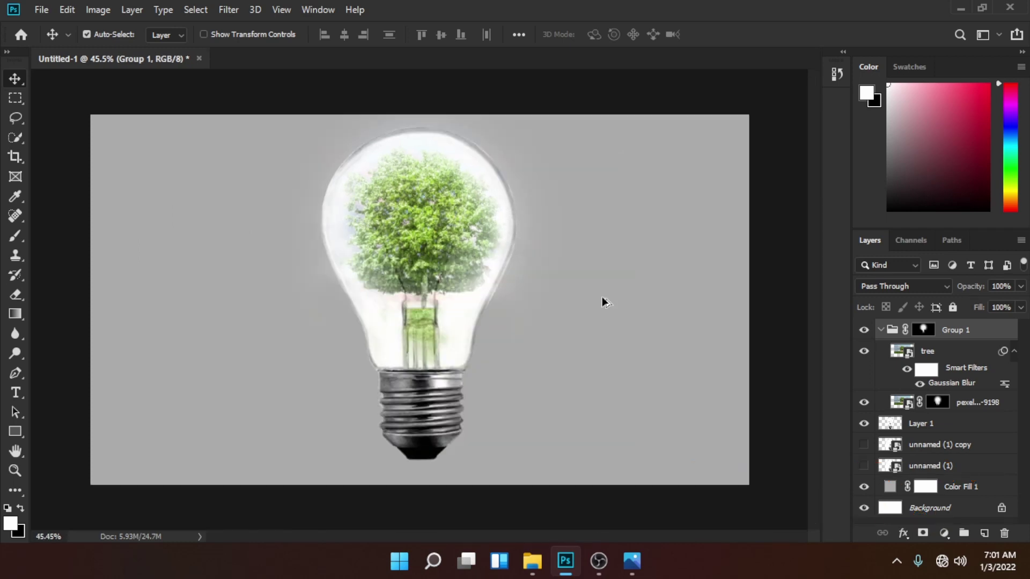
{"action": "scroll", "coordinate": [436, 256], "scroll_direction": "up", "scroll_amount": 1}
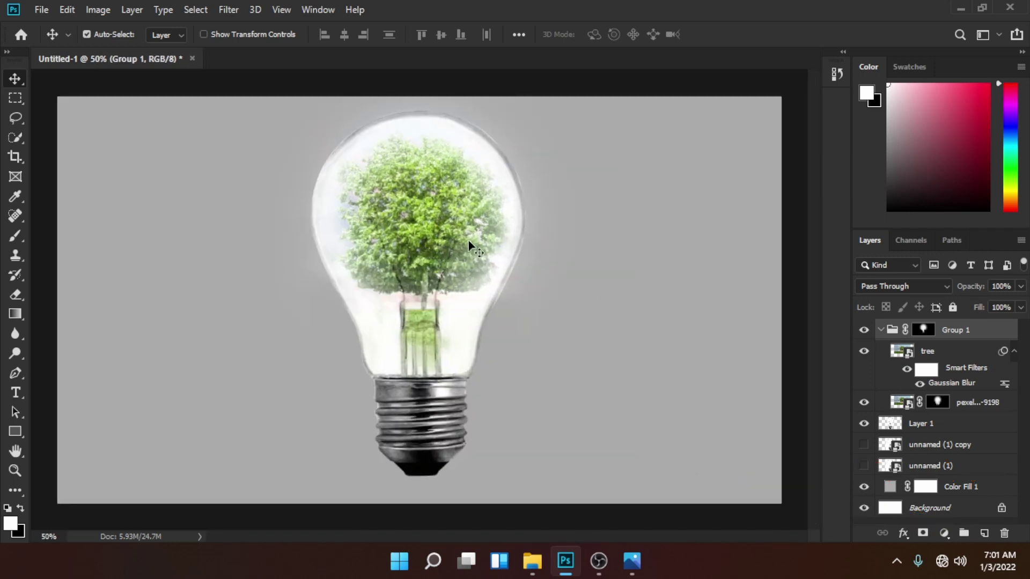
Duplicate the tree layer as tree copy, add a second Gaussian Blur, and compare it on and off.
{"action": "left_click", "coordinate": [928, 354]}
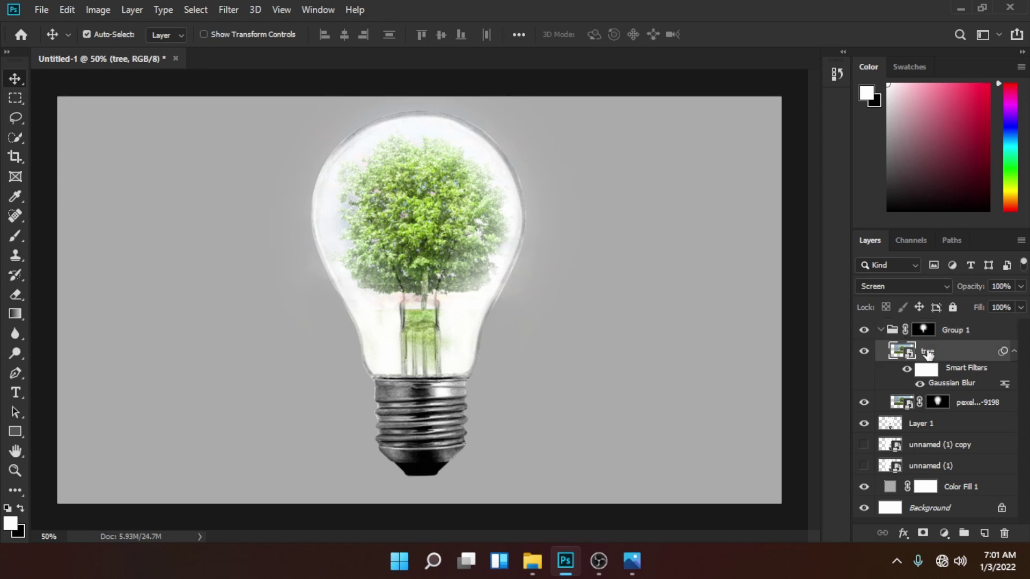
{"action": "key", "text": "ctrl+j"}
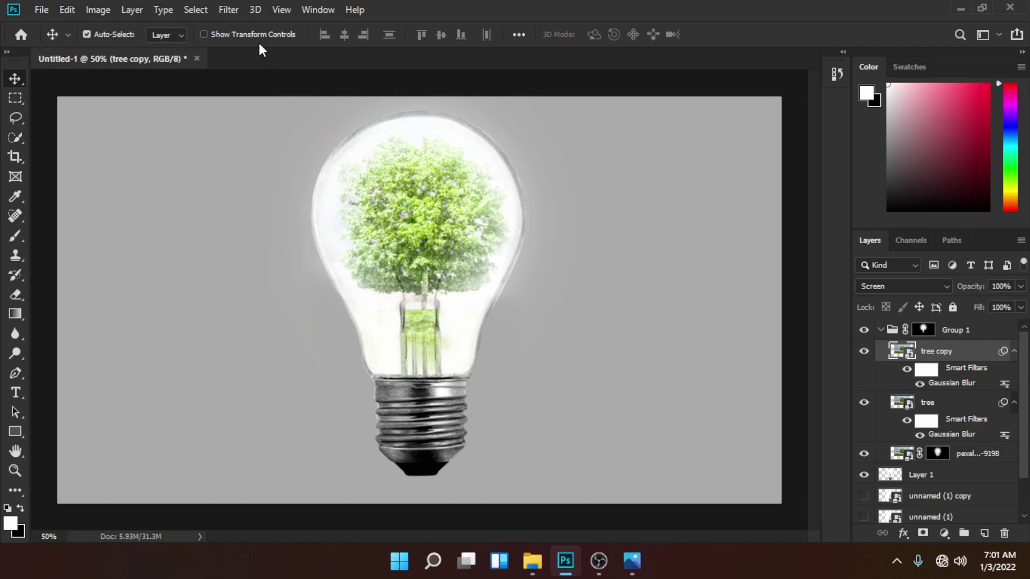
{"action": "left_click", "coordinate": [229, 9]}
{"action": "mouse_move", "coordinate": [251, 195]}
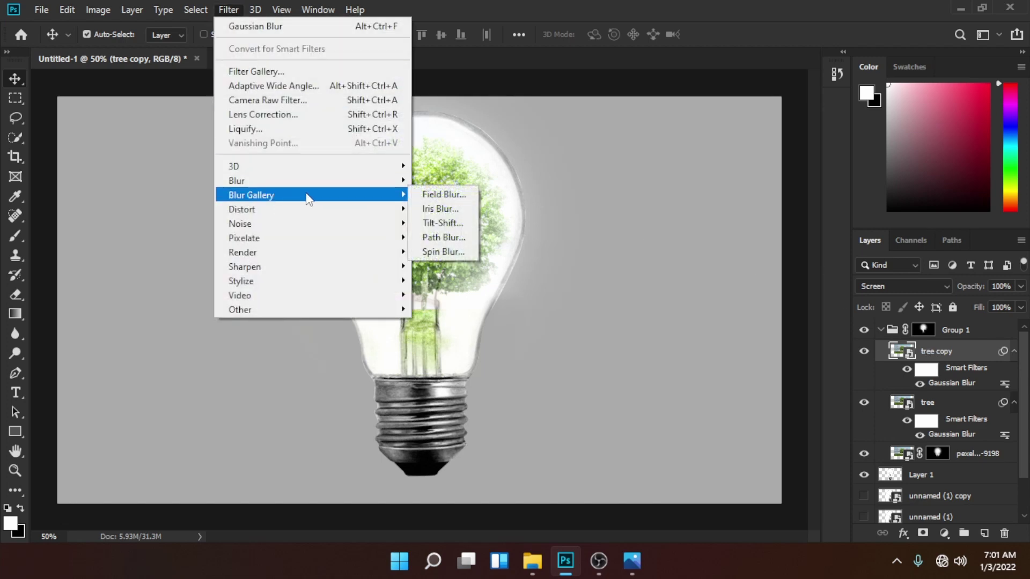
{"action": "left_click", "coordinate": [438, 237]}
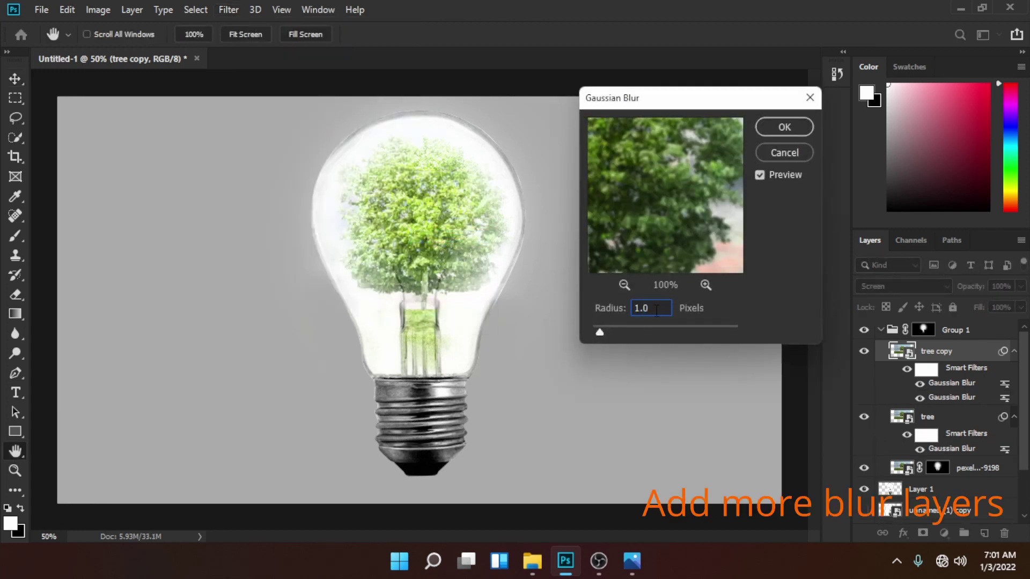
{"action": "scroll", "coordinate": [656, 311], "scroll_direction": "down", "scroll_amount": 3}
{"action": "left_click", "coordinate": [805, 128]}
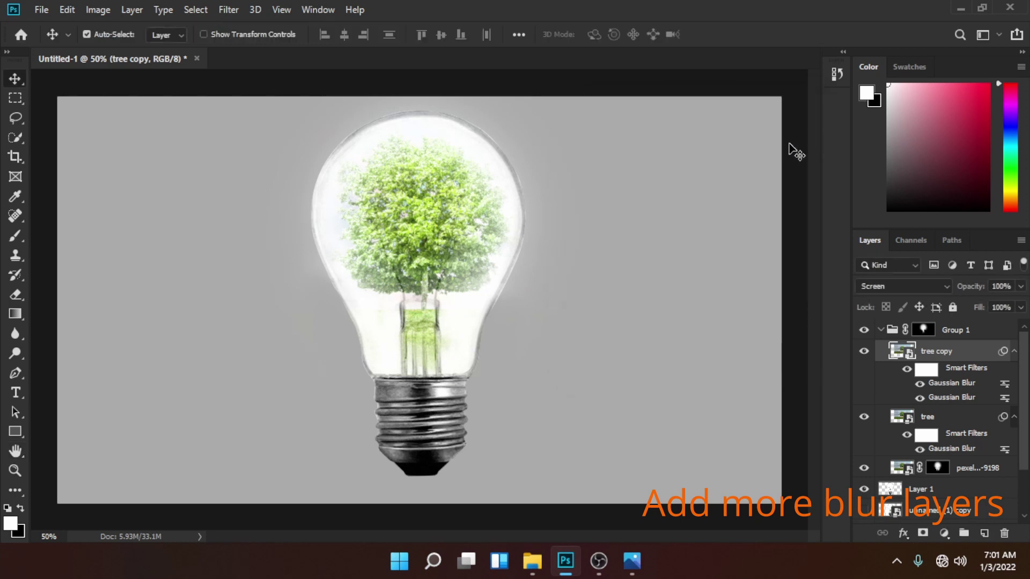
{"action": "left_click", "coordinate": [864, 352]}
{"action": "left_click", "coordinate": [863, 352]}
{"action": "left_click", "coordinate": [555, 373]}
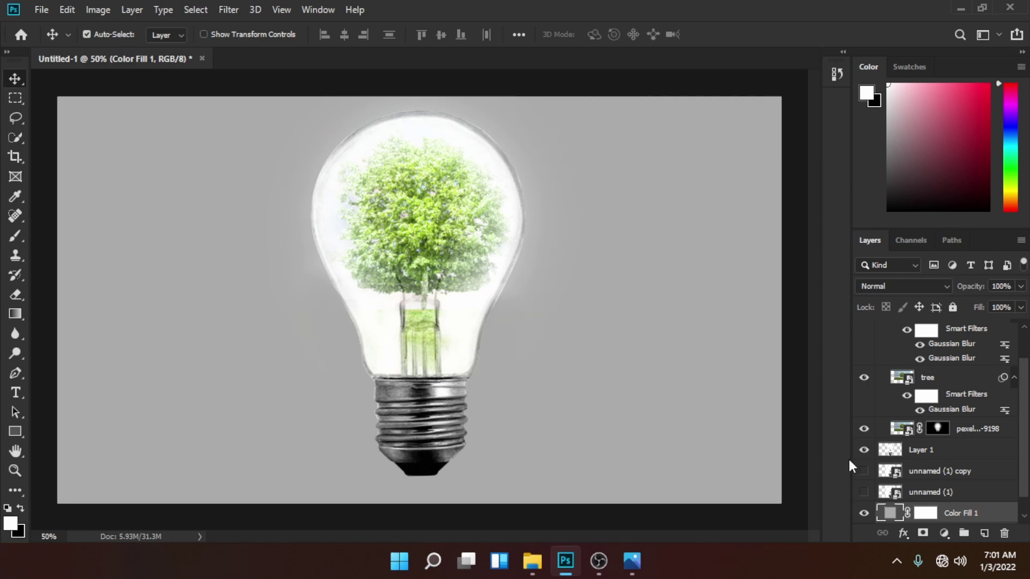
Change the Color Fill 1 colour to 747272 and fit the document on screen.
{"action": "double_click", "coordinate": [892, 514]}
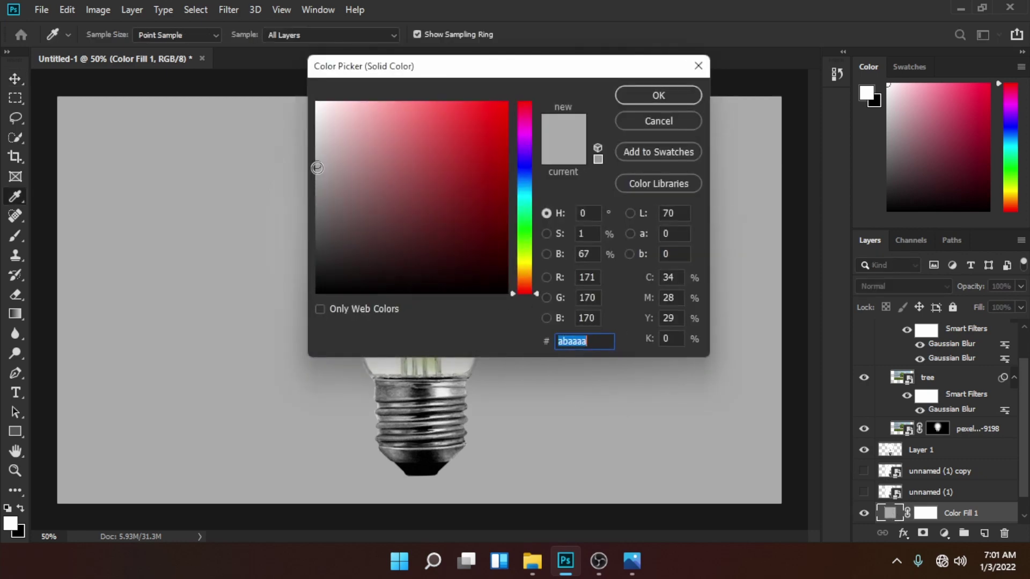
{"action": "left_click_drag", "start_coordinate": [317, 168], "coordinate": [322, 205]}
{"action": "left_click", "coordinate": [651, 97]}
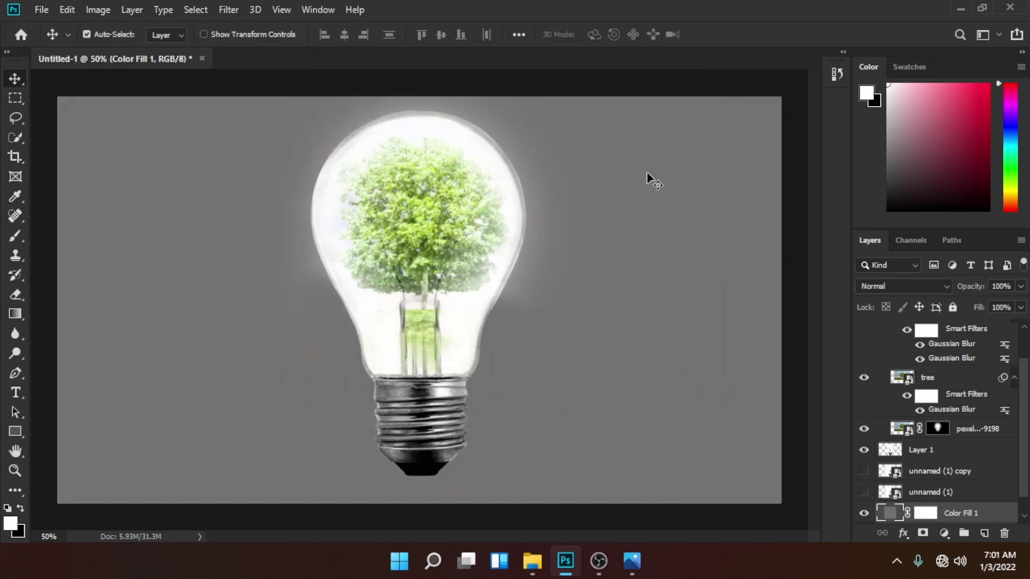
{"action": "key", "text": "ctrl+0"}
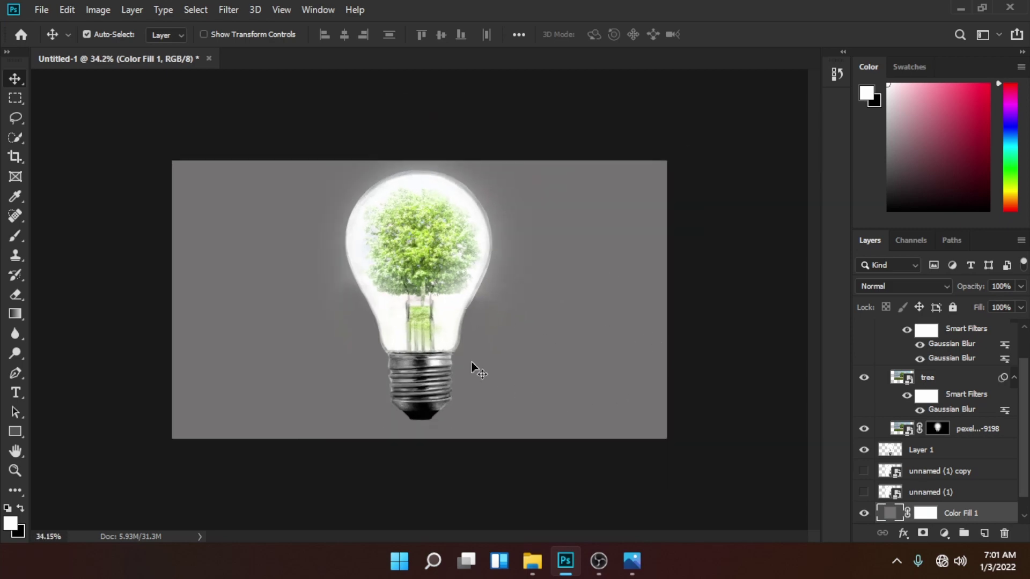
Select Layer 1 from the canvas, then collapse Group 1 in the Layers panel.
{"action": "left_click", "coordinate": [444, 316]}
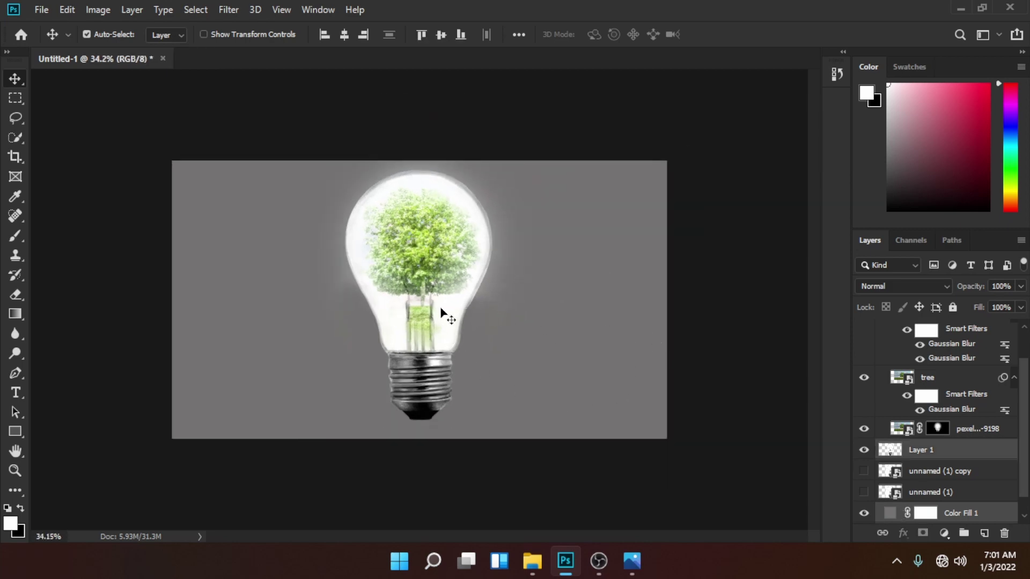
{"action": "left_click", "coordinate": [792, 427]}
{"action": "scroll", "coordinate": [926, 452], "scroll_direction": "up", "scroll_amount": 1}
{"action": "scroll", "coordinate": [919, 462], "scroll_direction": "up", "scroll_amount": 1}
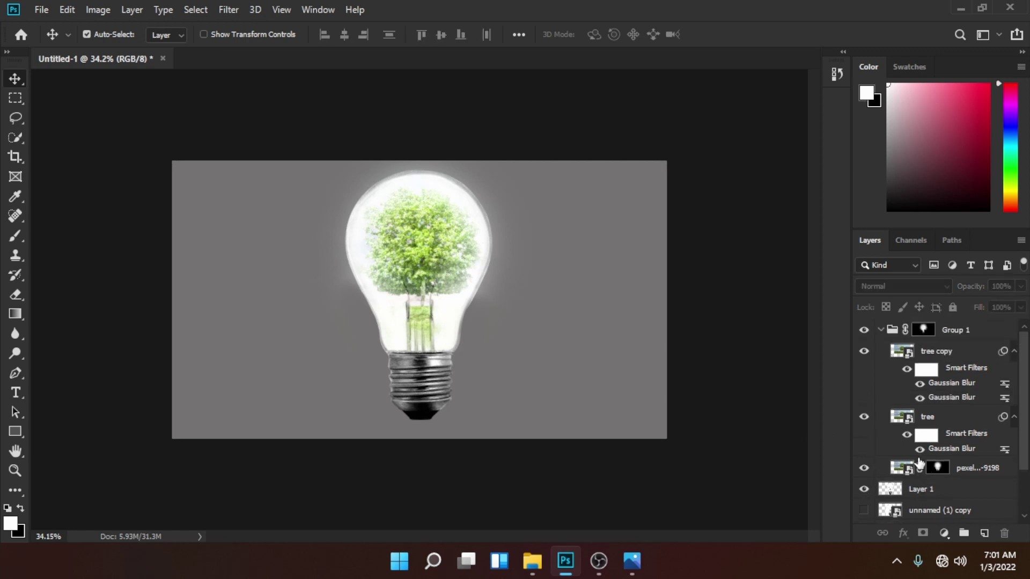
{"action": "left_click", "coordinate": [881, 333]}
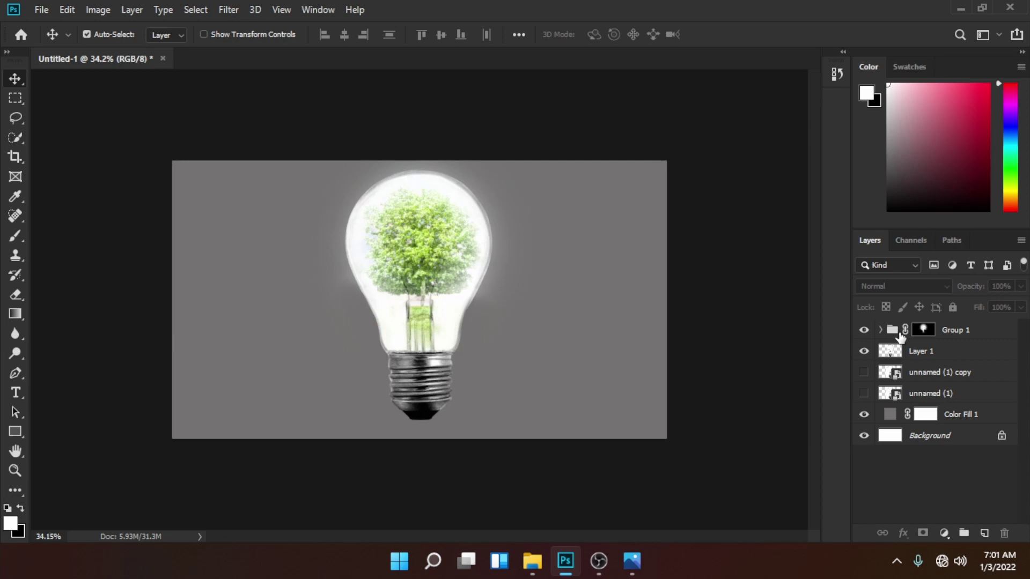
Scale Group 1 and Layer 1 together to about 69.75% and recentre the bulb.
{"action": "left_click", "coordinate": [963, 333]}
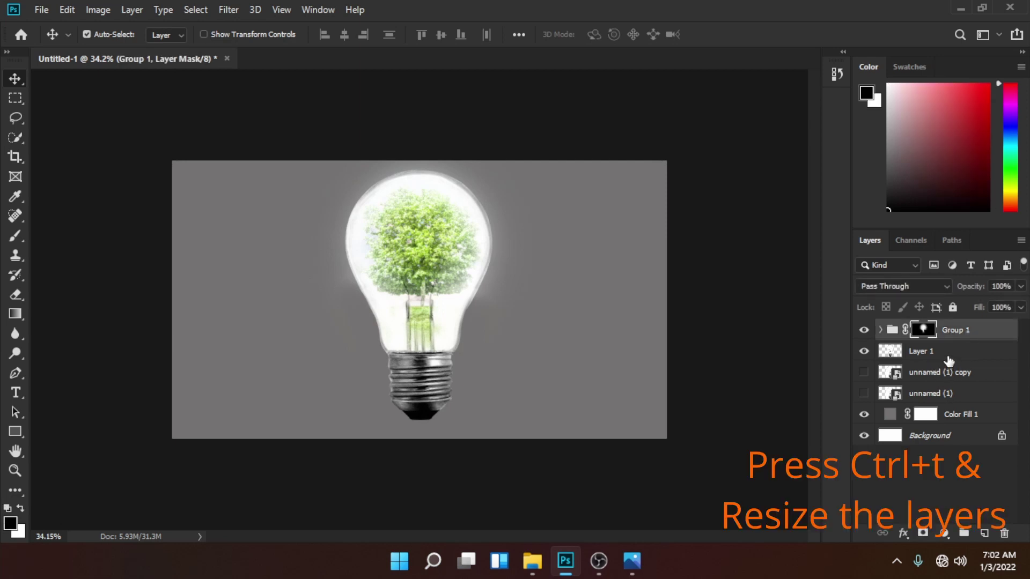
{"action": "left_click", "coordinate": [949, 359], "text": "shift"}
{"action": "key", "text": "ctrl+t"}
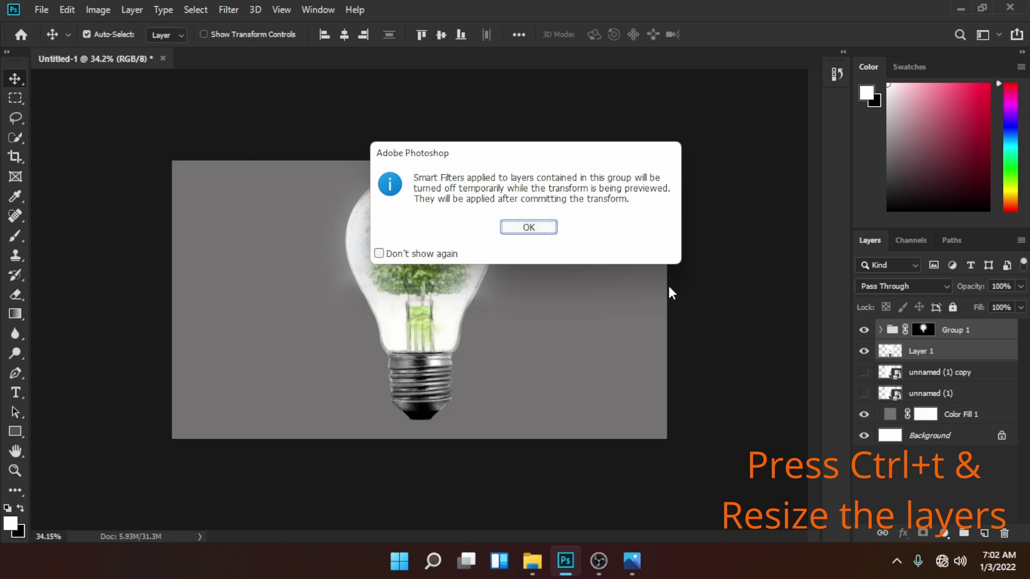
{"action": "key", "text": "Return"}
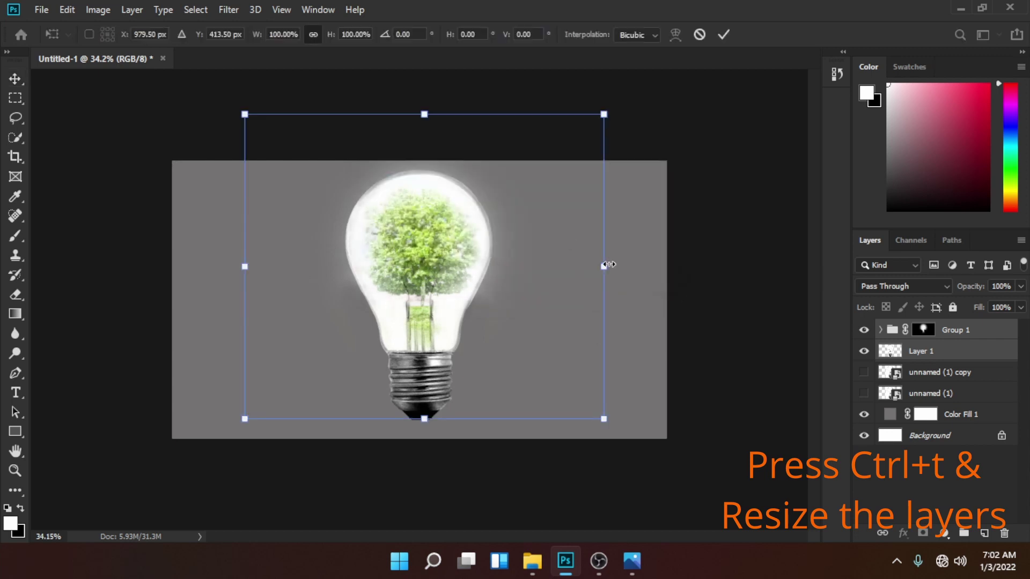
{"action": "left_click_drag", "start_coordinate": [498, 278], "coordinate": [507, 287]}
{"action": "left_click_drag", "start_coordinate": [605, 136], "coordinate": [531, 199]}
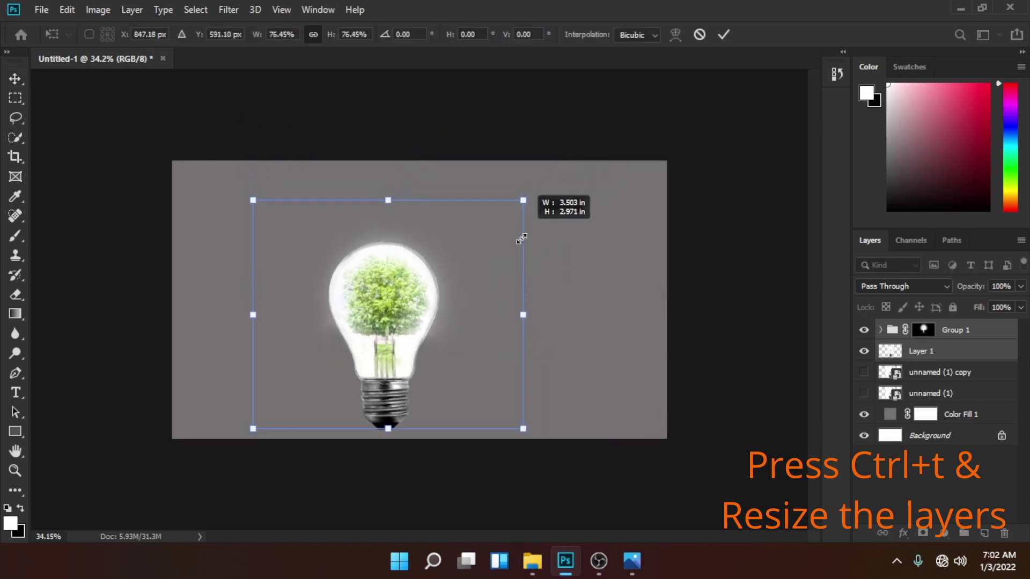
{"action": "left_click_drag", "start_coordinate": [496, 325], "coordinate": [536, 322]}
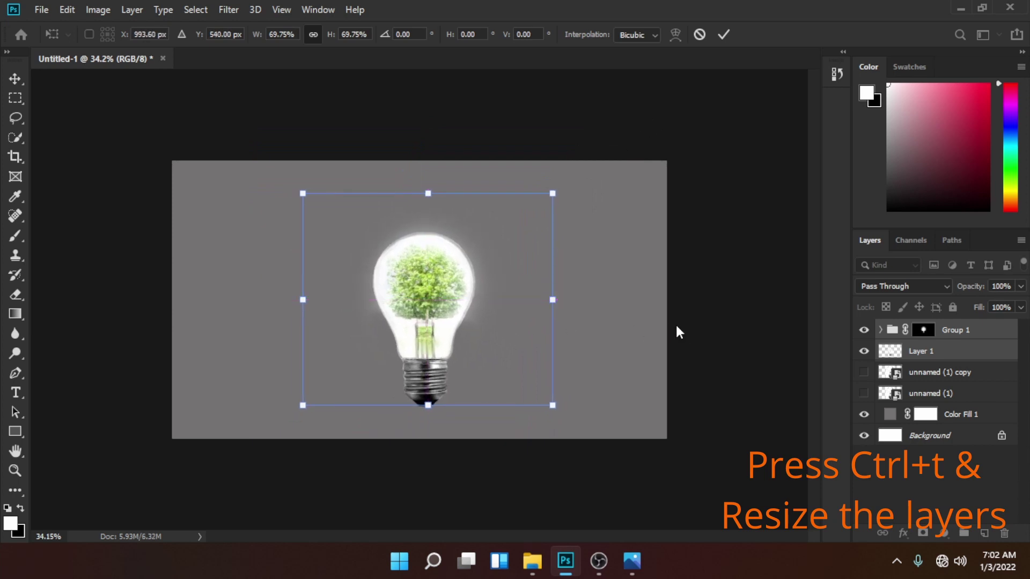
{"action": "key", "text": "Return"}
Duplicate tree copy as tree copy 2 and give it a slight Gaussian Blur.
{"action": "left_click", "coordinate": [881, 330]}
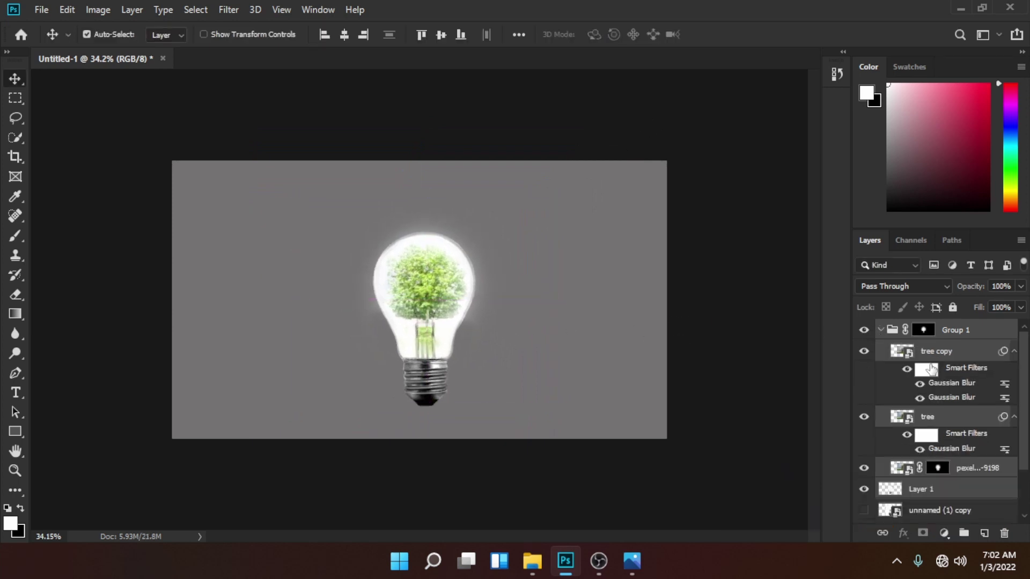
{"action": "left_click", "coordinate": [940, 355]}
{"action": "key", "text": "ctrl+j"}
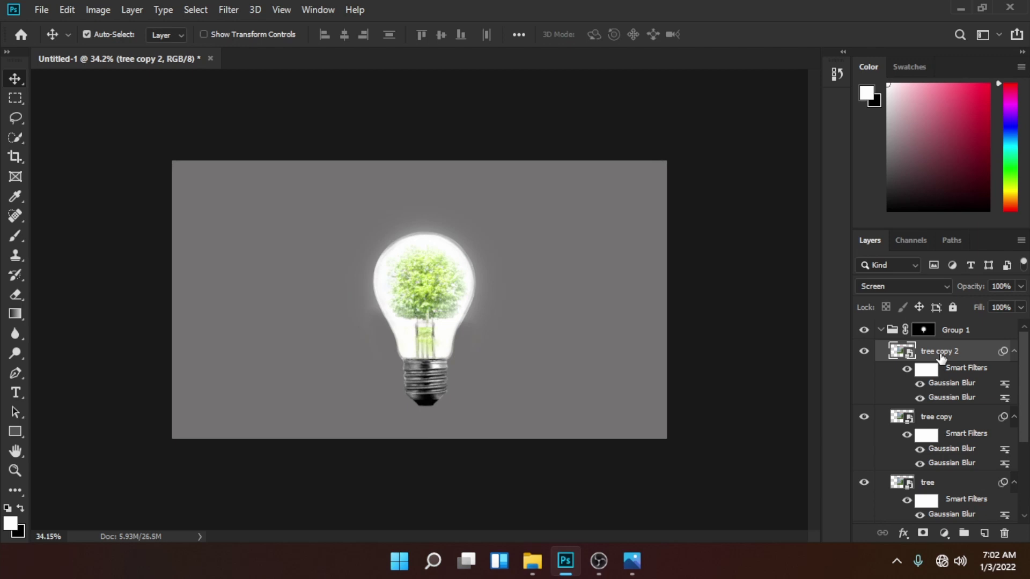
{"action": "left_click", "coordinate": [229, 10]}
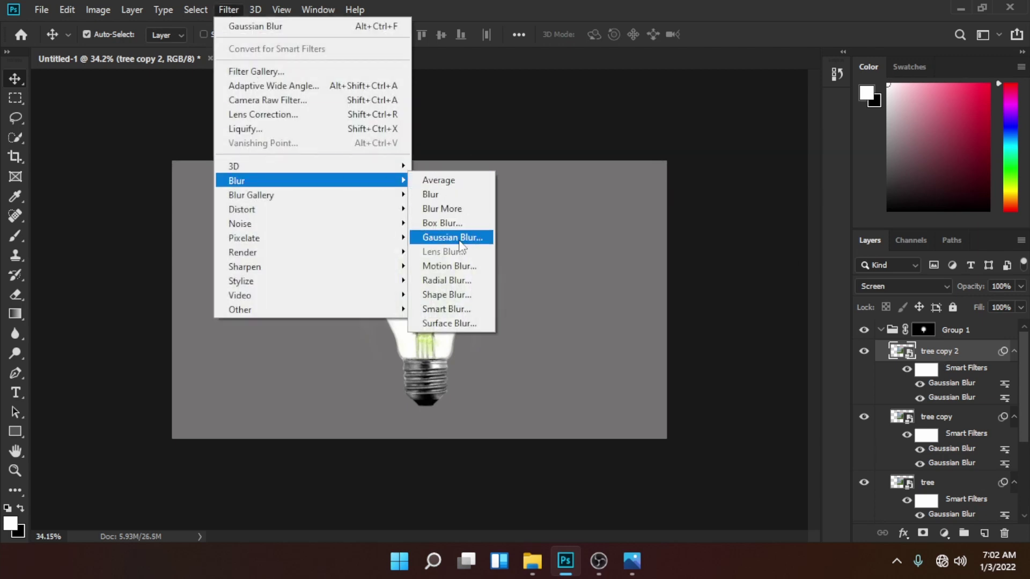
{"action": "left_click", "coordinate": [453, 237]}
{"action": "left_click_drag", "start_coordinate": [592, 332], "coordinate": [801, 327]}
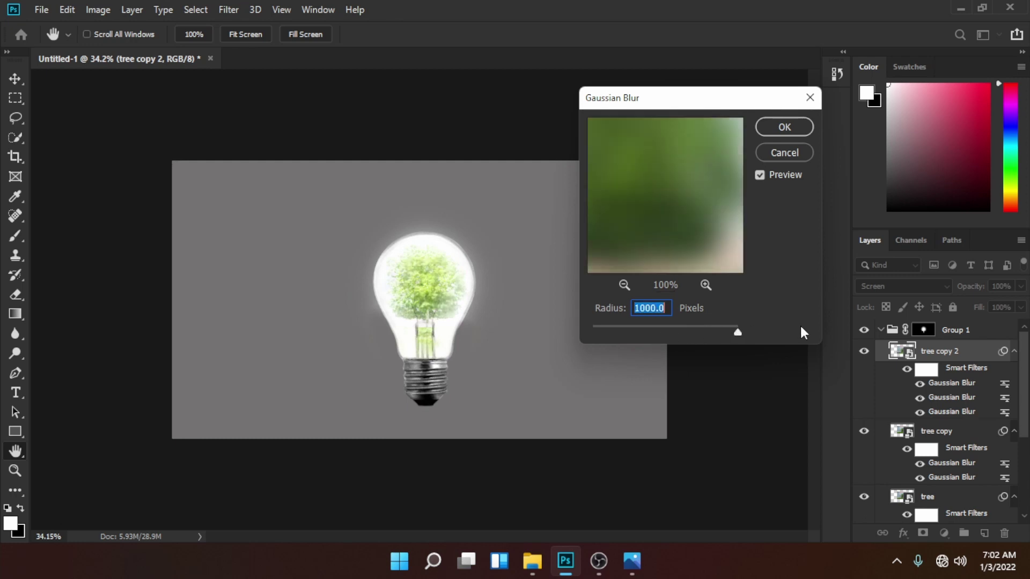
{"action": "mouse_move", "coordinate": [738, 333]}
{"action": "left_mouse_down"}
{"action": "mouse_move", "coordinate": [609, 332]}
{"action": "mouse_move", "coordinate": [677, 330]}
{"action": "mouse_move", "coordinate": [663, 332]}
{"action": "left_mouse_up"}
{"action": "left_click", "coordinate": [784, 127]}
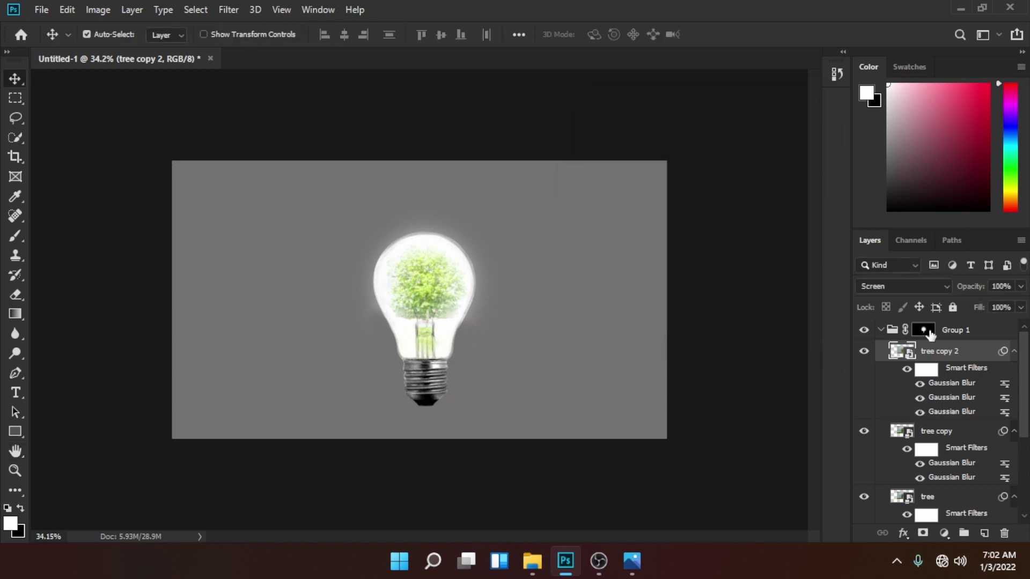
Try another duplicate, undo and redo it, then collapse Group 1.
{"action": "key", "text": "ctrl+j"}
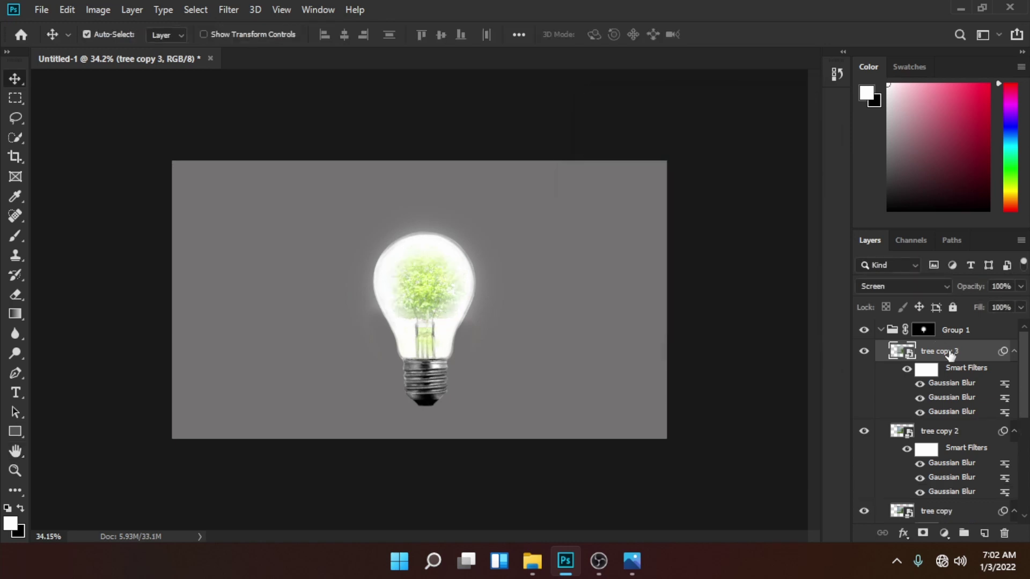
{"action": "key", "text": "ctrl+z"}
{"action": "key", "text": "ctrl+z"}
{"action": "key", "text": "ctrl+shift+z"}
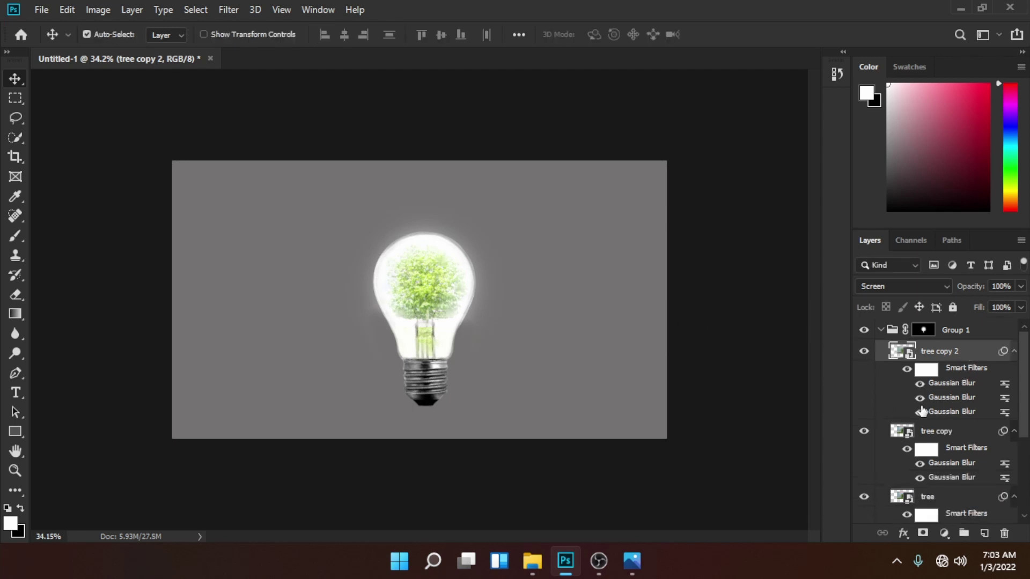
{"action": "scroll", "coordinate": [928, 411], "scroll_direction": "down", "scroll_amount": 3}
{"action": "scroll", "coordinate": [928, 411], "scroll_direction": "up", "scroll_amount": 3}
{"action": "left_click", "coordinate": [881, 330]}
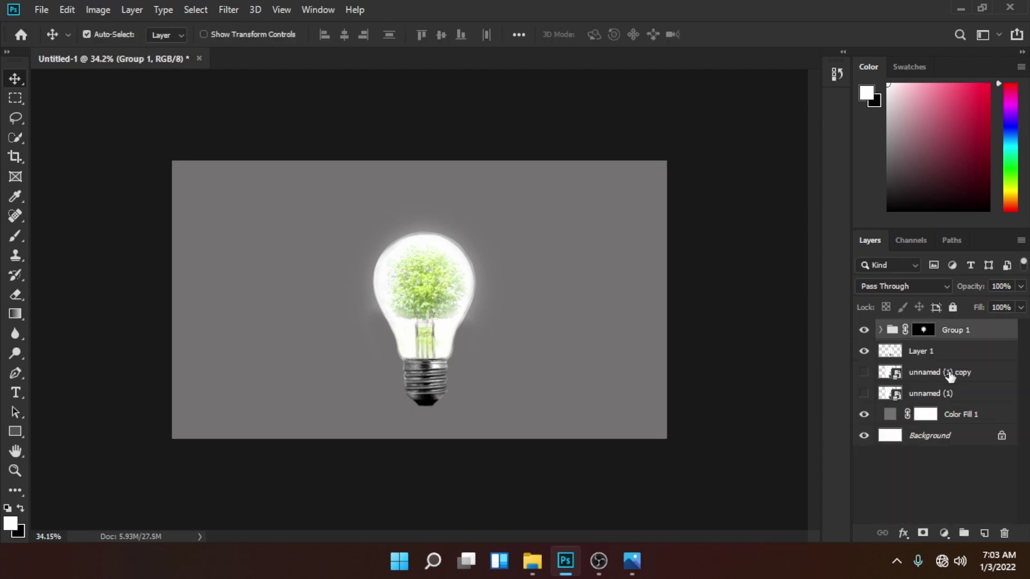
Add a new layer above Color Fill 1 and paint a large soft white glow on it.
{"action": "left_click", "coordinate": [973, 424]}
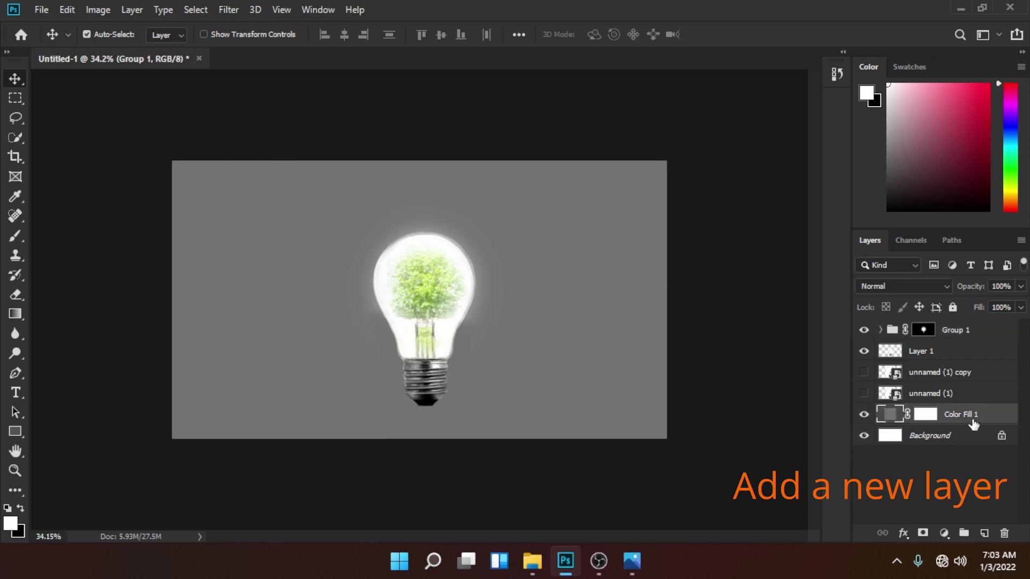
{"action": "left_click", "coordinate": [985, 533]}
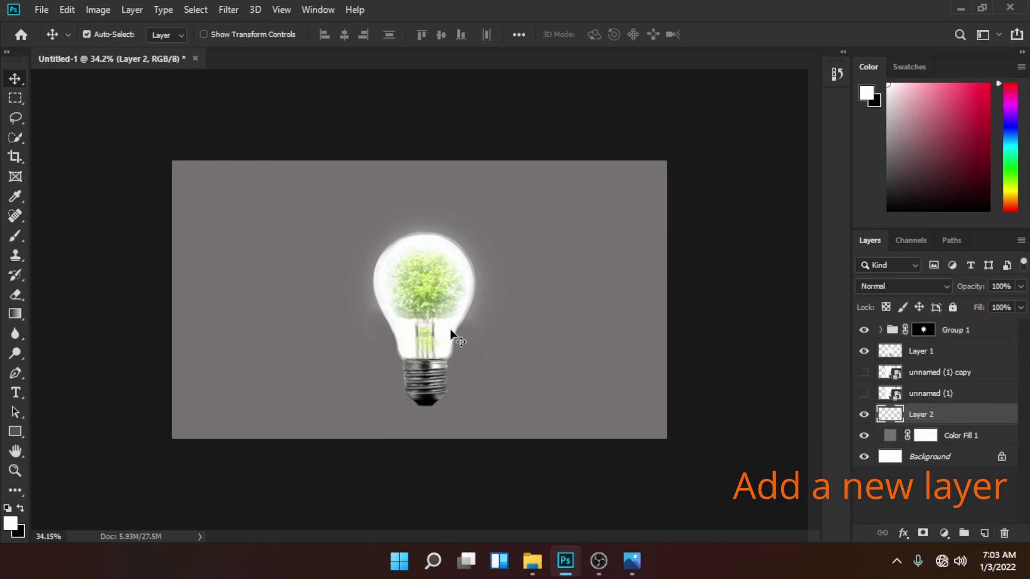
{"action": "key", "text": "b"}
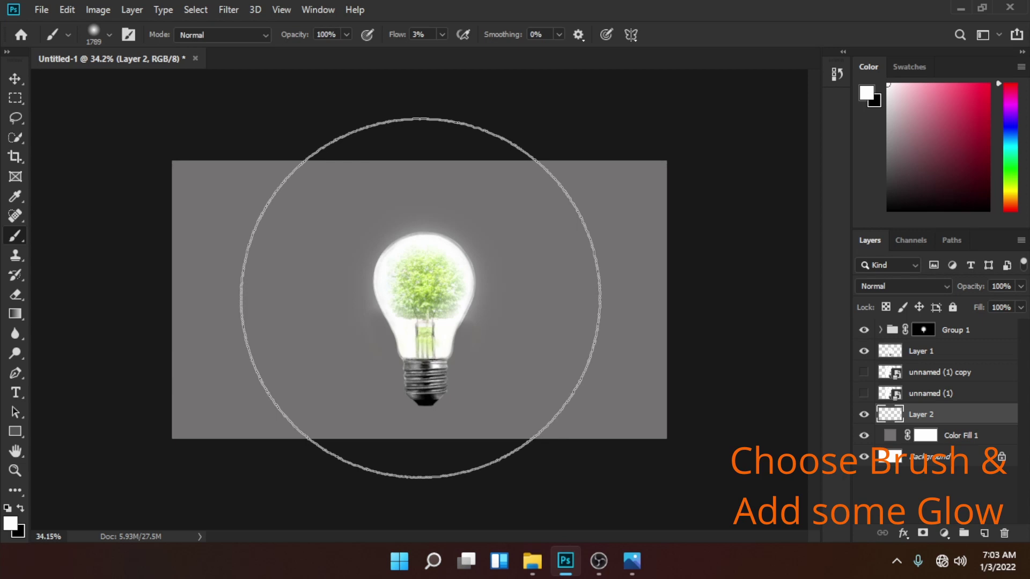
{"action": "left_click_drag", "start_coordinate": [452, 237], "coordinate": [475, 274]}
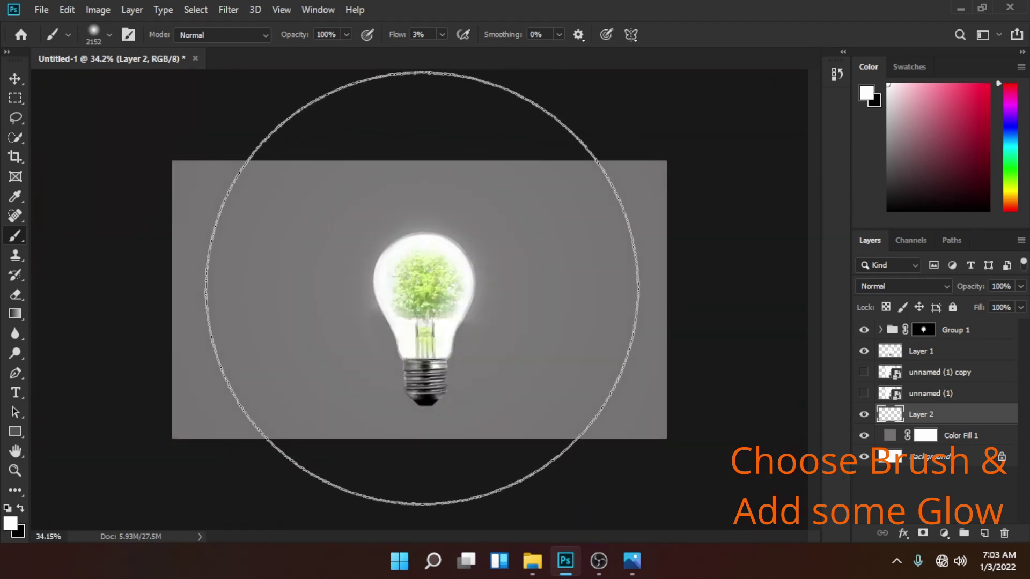
{"action": "left_click", "coordinate": [421, 288]}
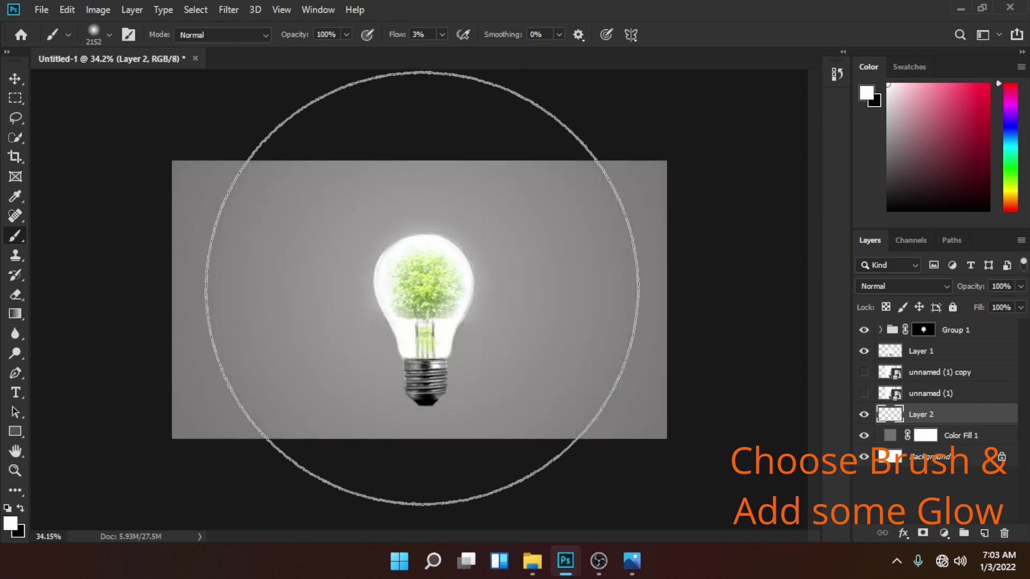
Sample yellow-green from the tree and brush a faint green glow around the bulb.
{"action": "left_click", "coordinate": [410, 285], "text": "alt"}
{"action": "mouse_move", "coordinate": [402, 287]}
{"action": "left_mouse_down"}
{"action": "mouse_move", "coordinate": [355, 316]}
{"action": "mouse_move", "coordinate": [260, 333]}
{"action": "left_mouse_up"}
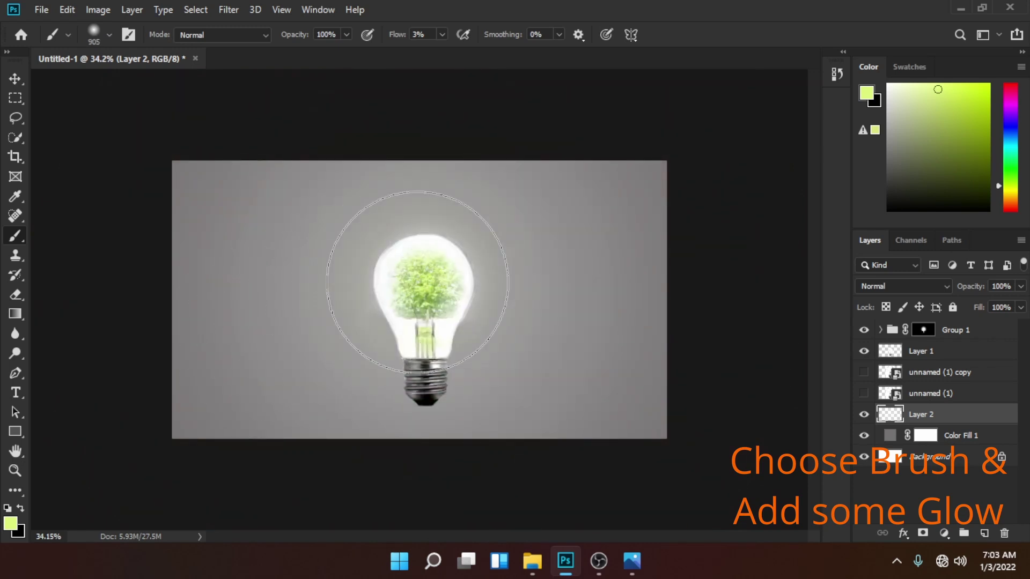
{"action": "left_click_drag", "start_coordinate": [418, 282], "coordinate": [418, 283]}
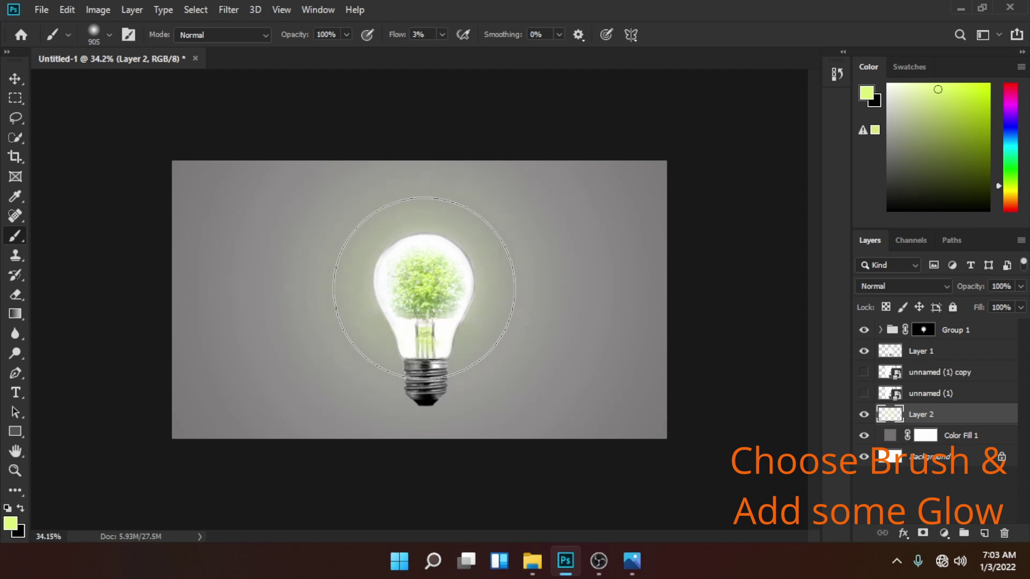
{"action": "left_click", "coordinate": [421, 289]}
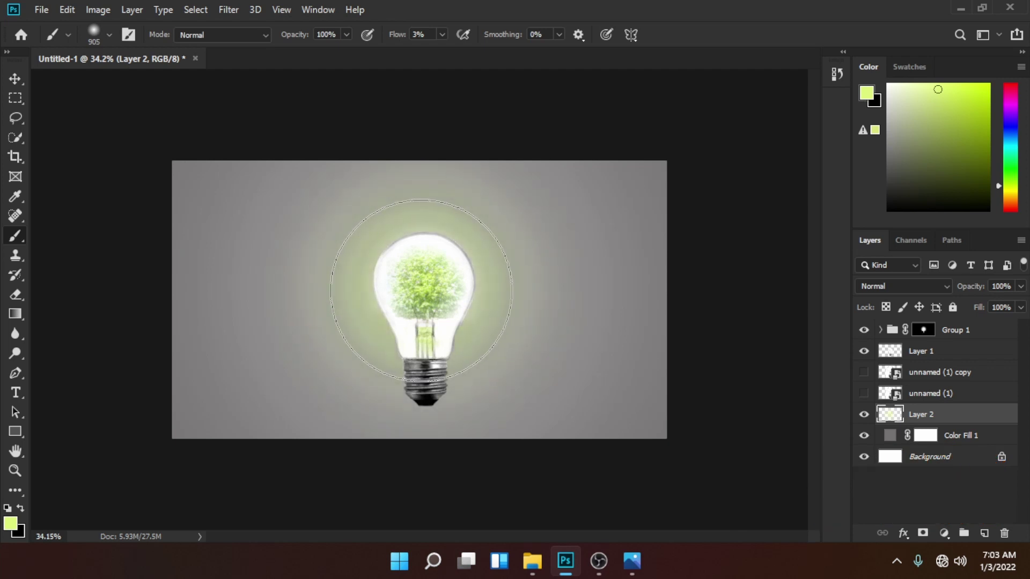
{"action": "scroll", "coordinate": [534, 271], "scroll_direction": "down", "scroll_amount": 1}
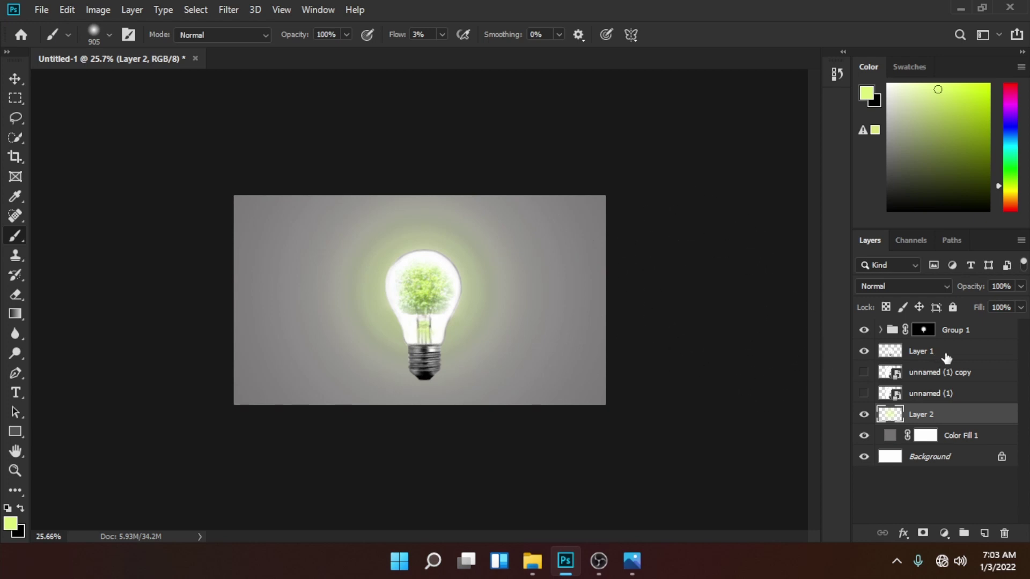
{"action": "left_click", "coordinate": [881, 330]}
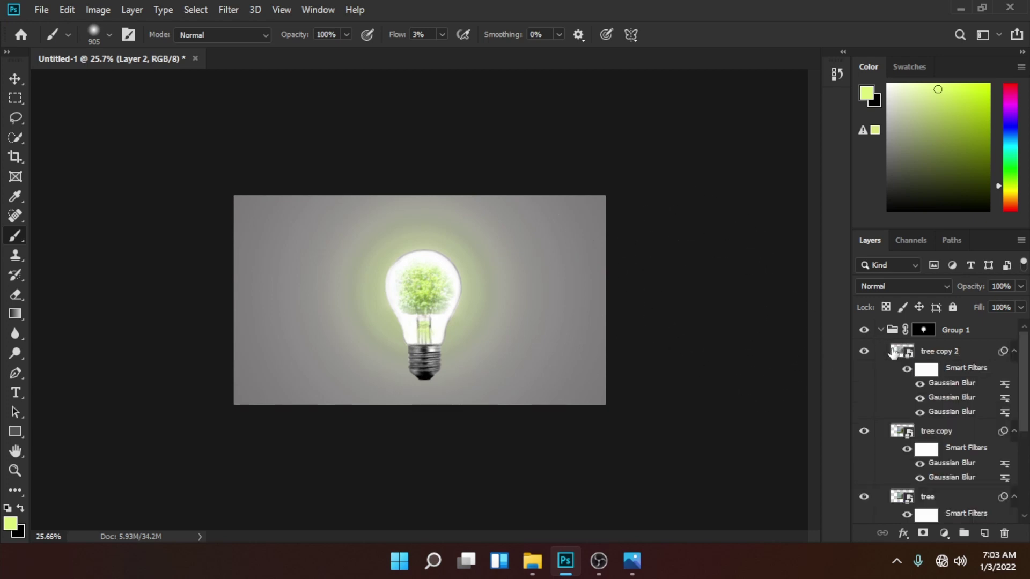
{"action": "left_click", "coordinate": [865, 352]}
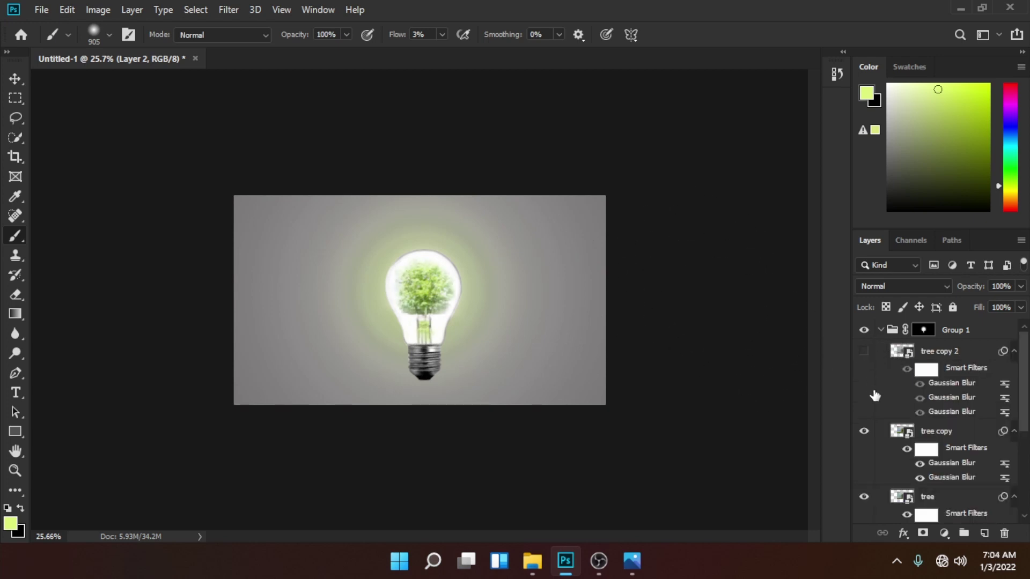
{"action": "left_click", "coordinate": [864, 353]}
{"action": "left_click", "coordinate": [864, 353]}
{"action": "left_click", "coordinate": [895, 441]}
{"action": "left_click", "coordinate": [864, 431]}
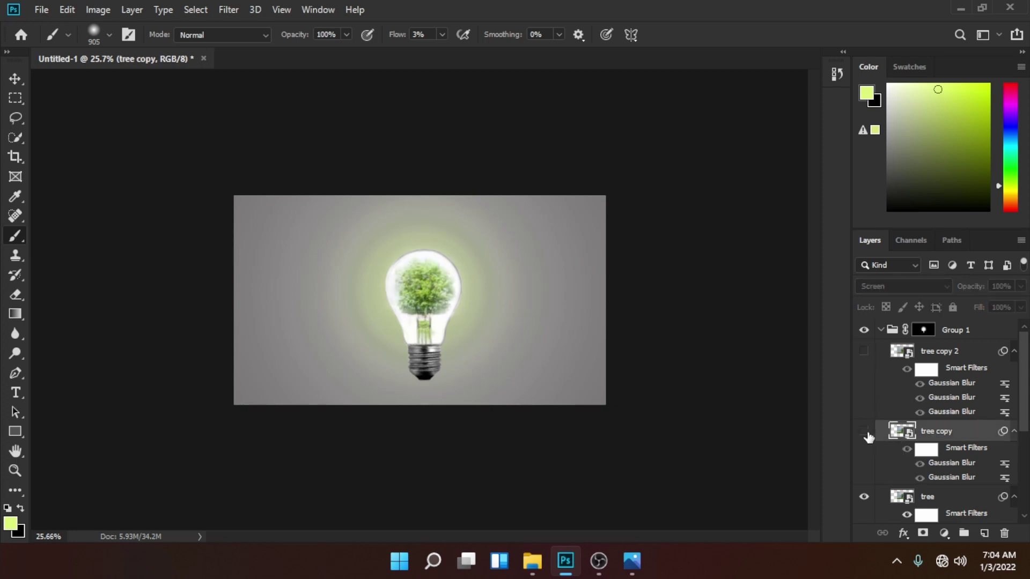
{"action": "left_click", "coordinate": [864, 497]}
{"action": "left_click", "coordinate": [864, 496]}
{"action": "left_click", "coordinate": [864, 434]}
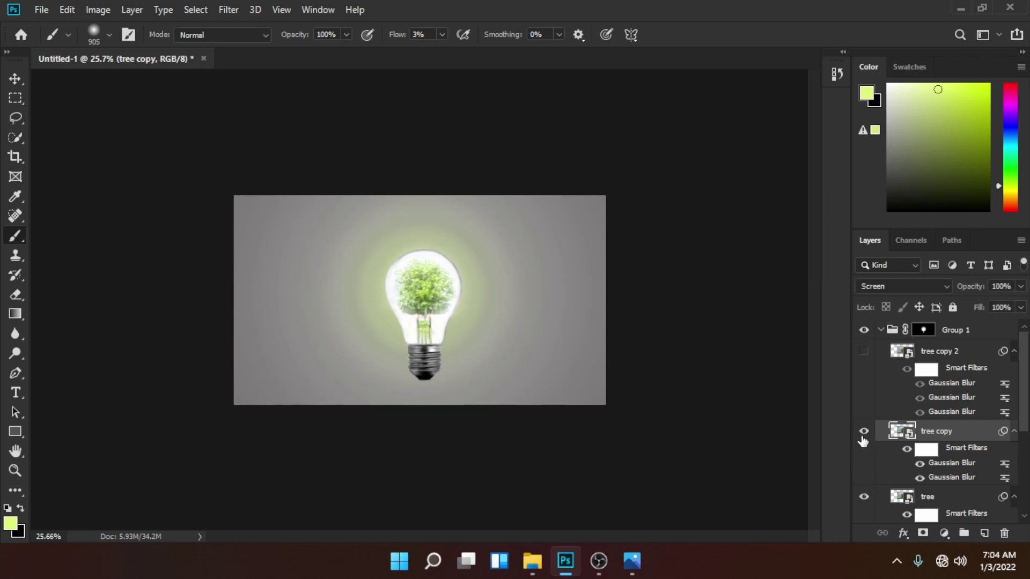
{"action": "left_click", "coordinate": [865, 352]}
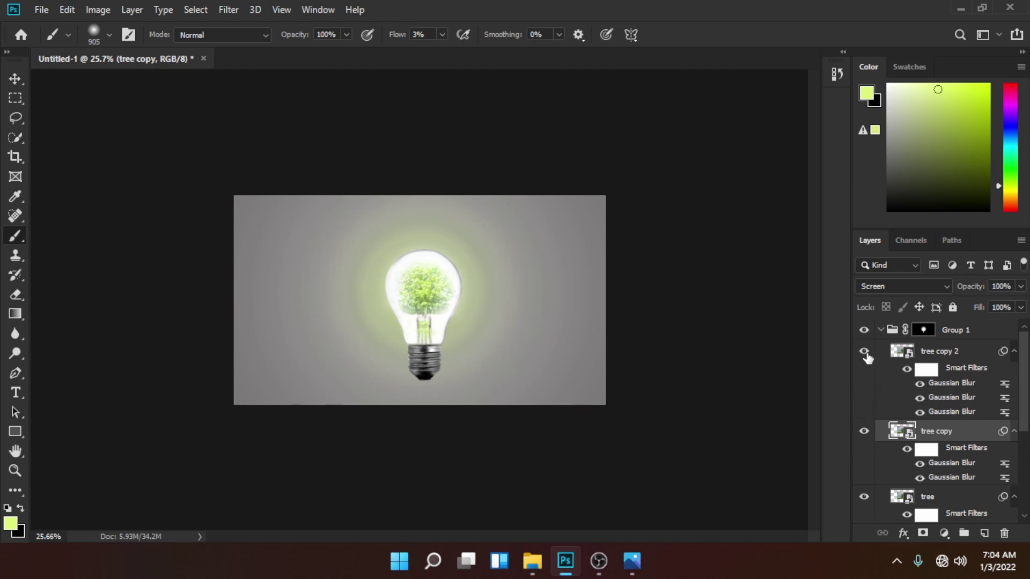
{"action": "scroll", "coordinate": [421, 306], "scroll_direction": "up", "scroll_amount": 2}
{"action": "scroll", "coordinate": [420, 306], "scroll_direction": "up", "scroll_amount": 2}
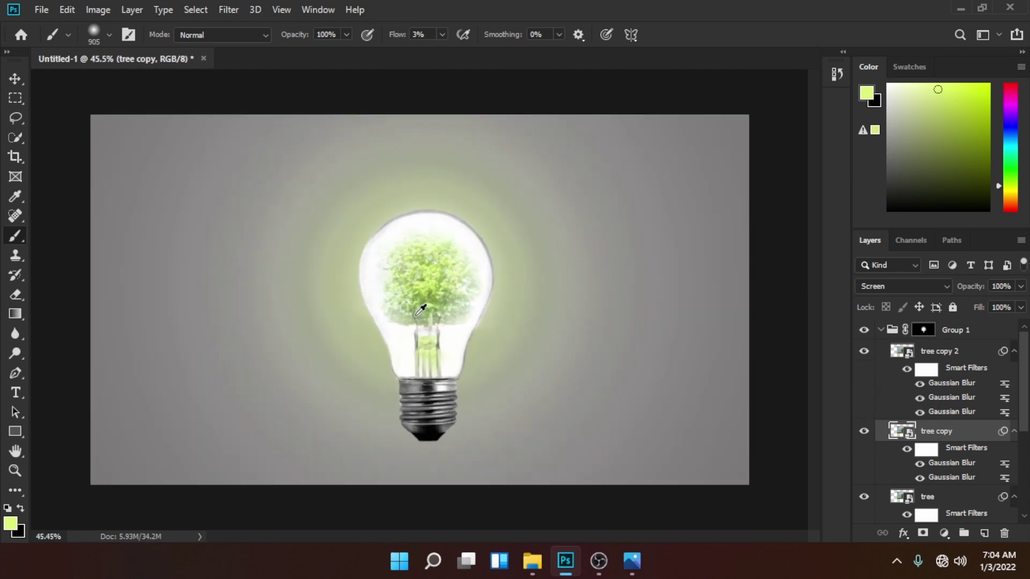